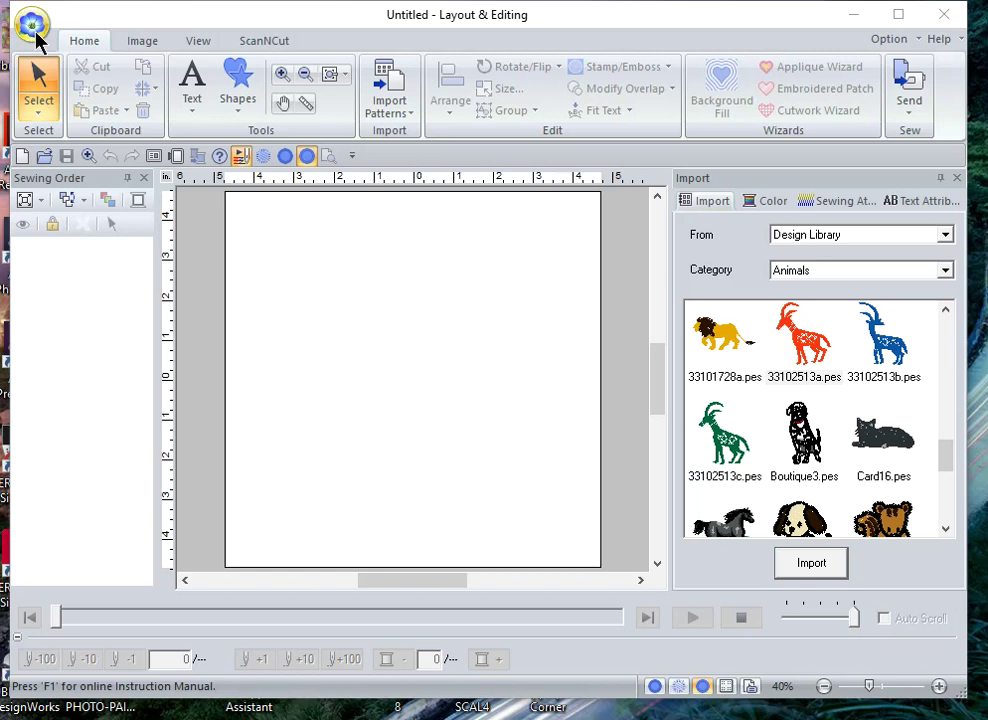
Open the startup wizard from the file menu, then close it.
click(32, 25)
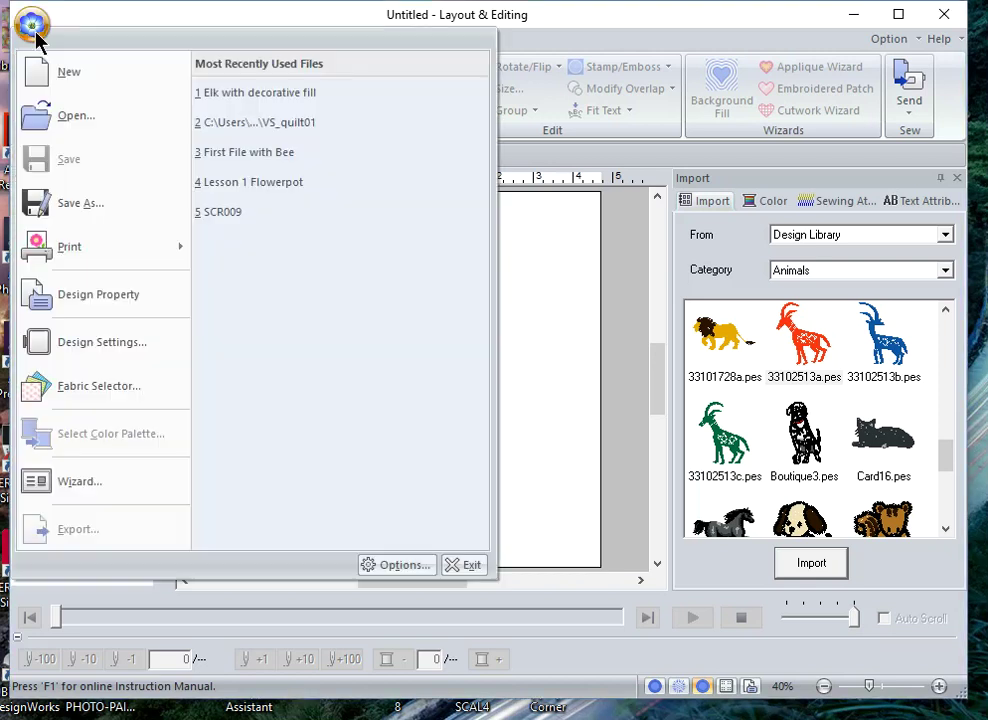
click(82, 485)
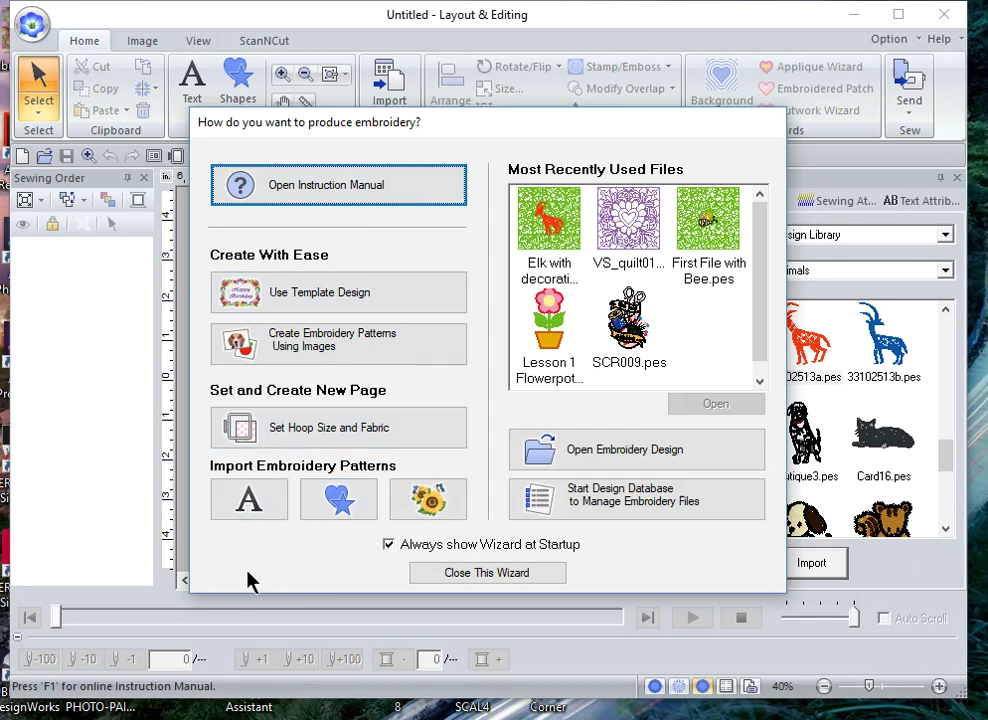
click(450, 578)
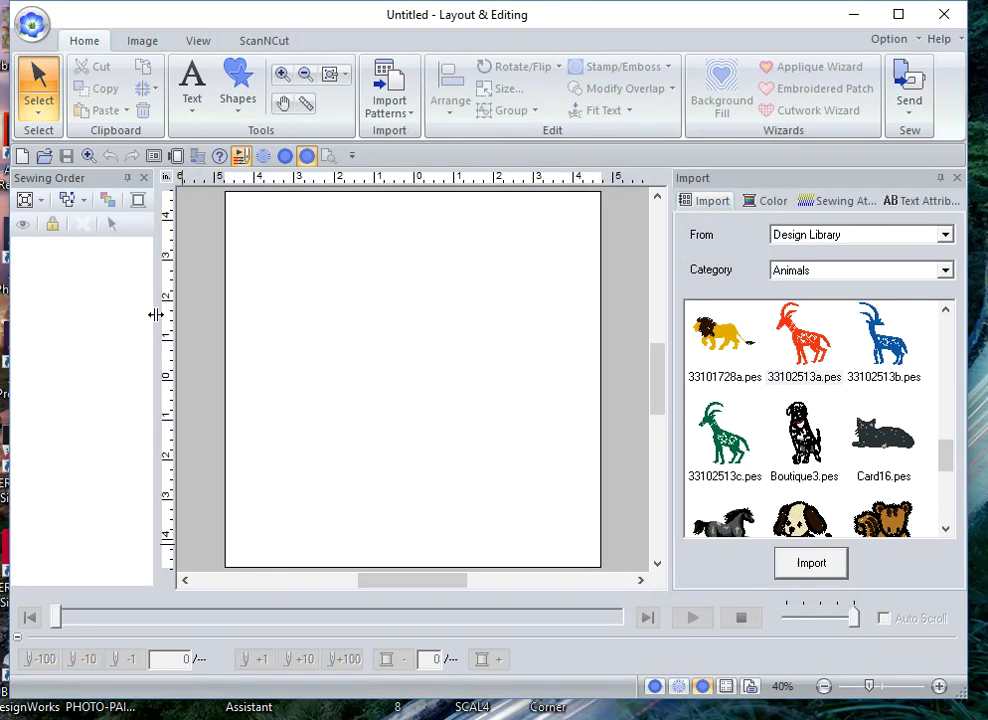
Set the Design Settings hoop size to 9-1/2" x 9-1/2" (Quilt Frame L), leaving page colour unchanged.
click(177, 157)
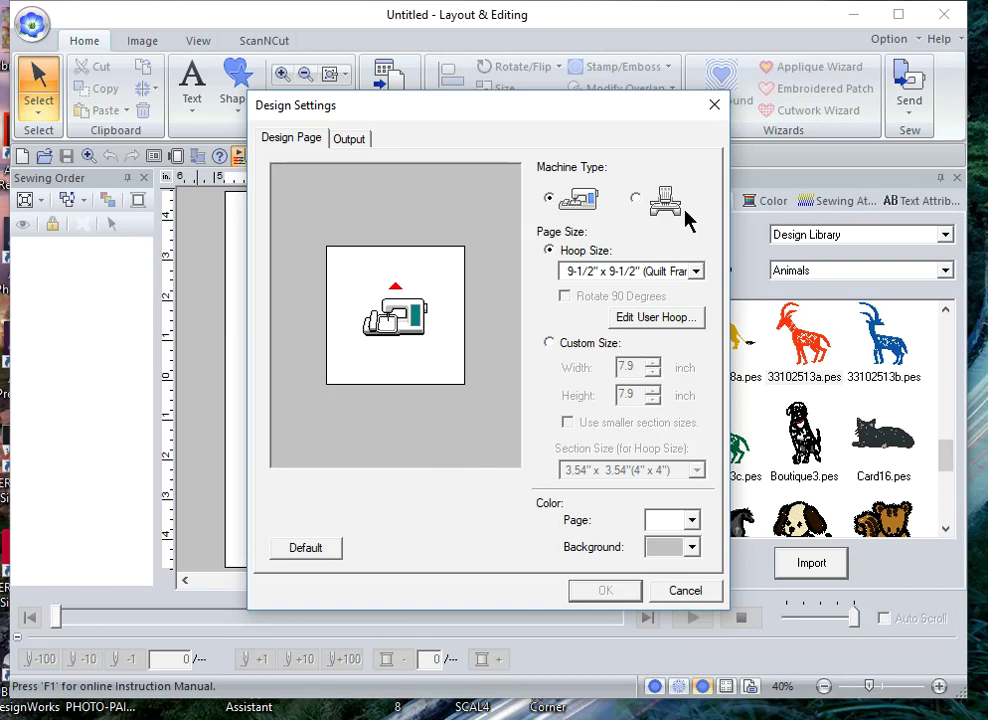
click(697, 271)
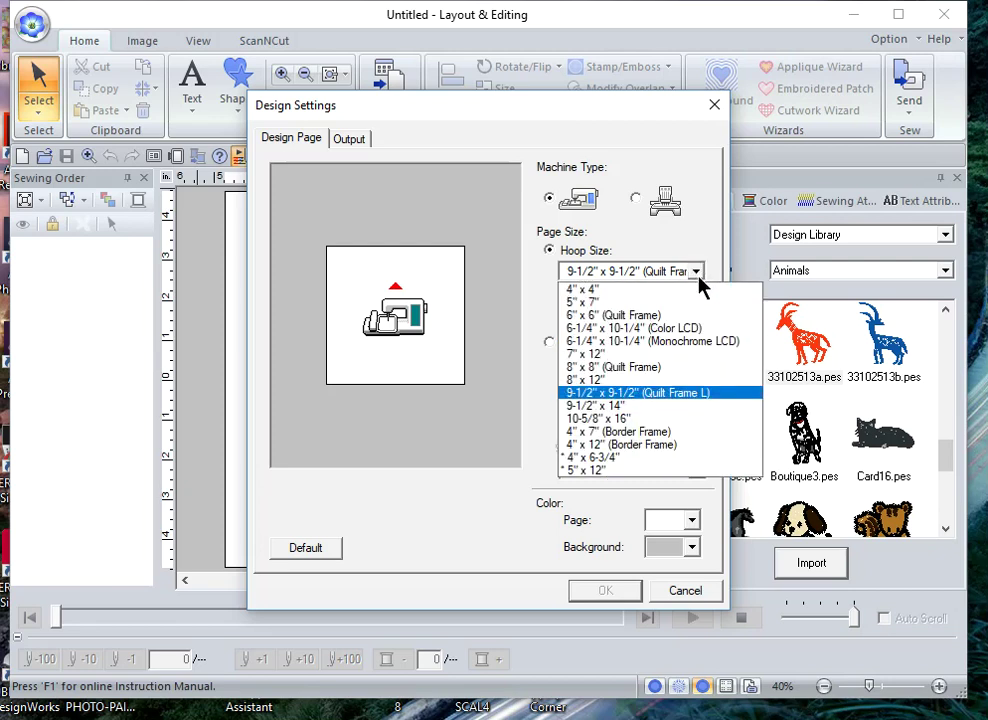
click(664, 395)
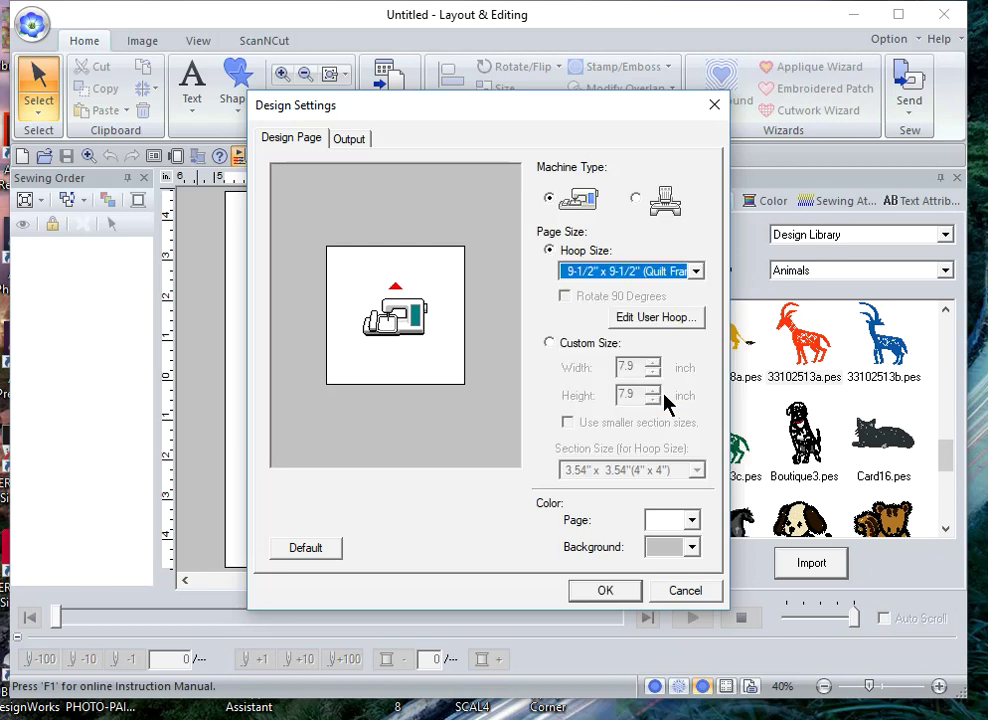
click(691, 521)
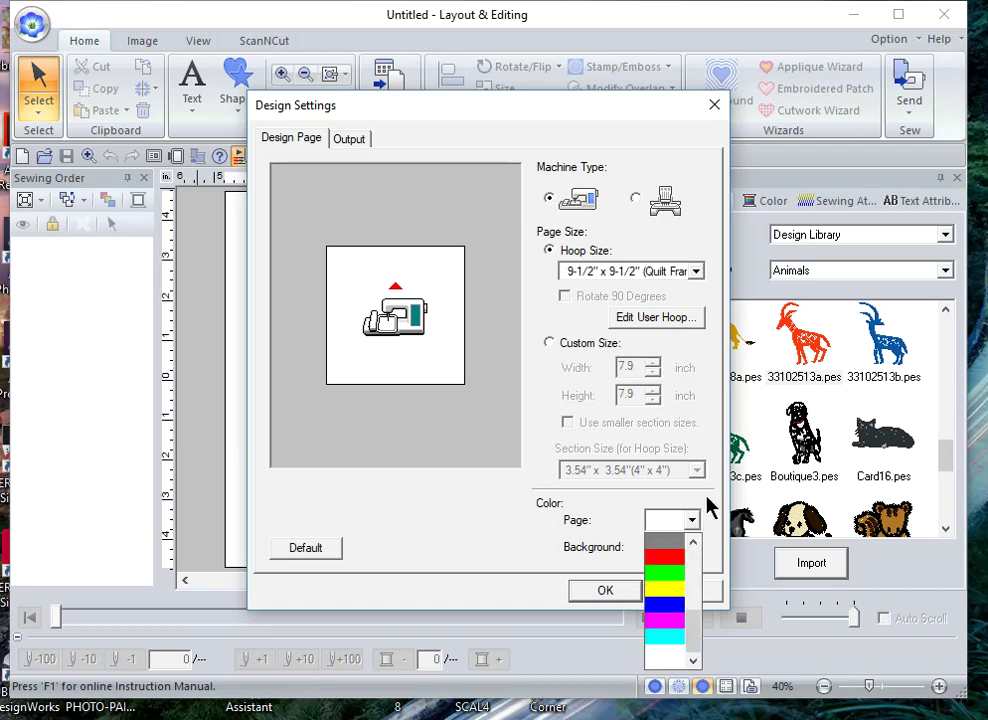
click(503, 536)
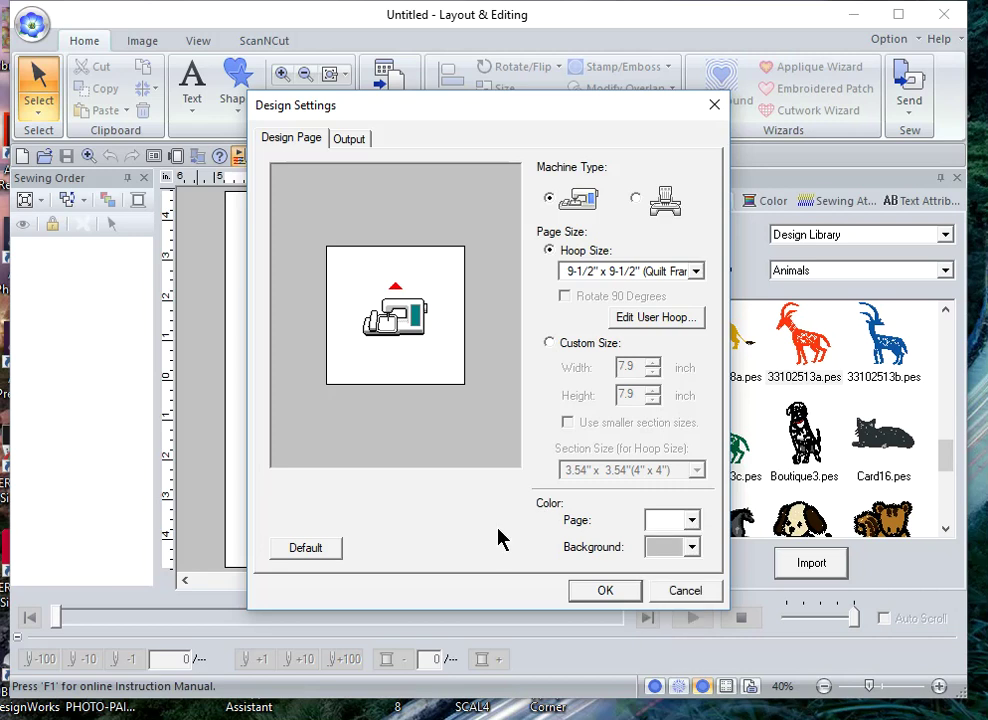
click(606, 591)
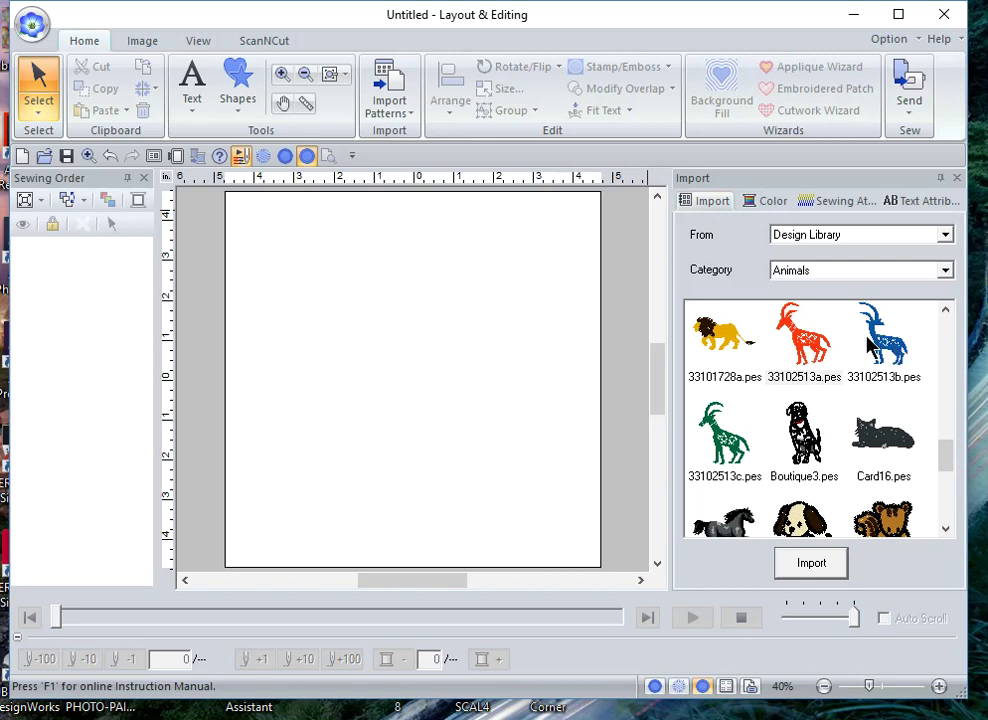
Import the blue antelope 33102513b.pes from the Design Library's Animals category.
click(943, 235)
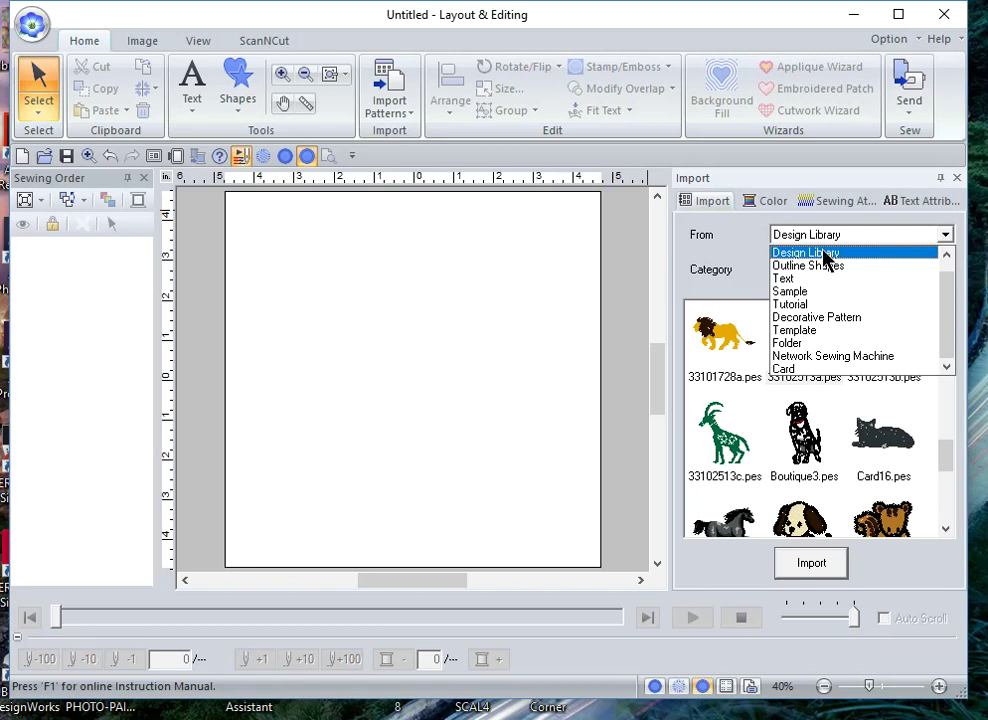
click(754, 252)
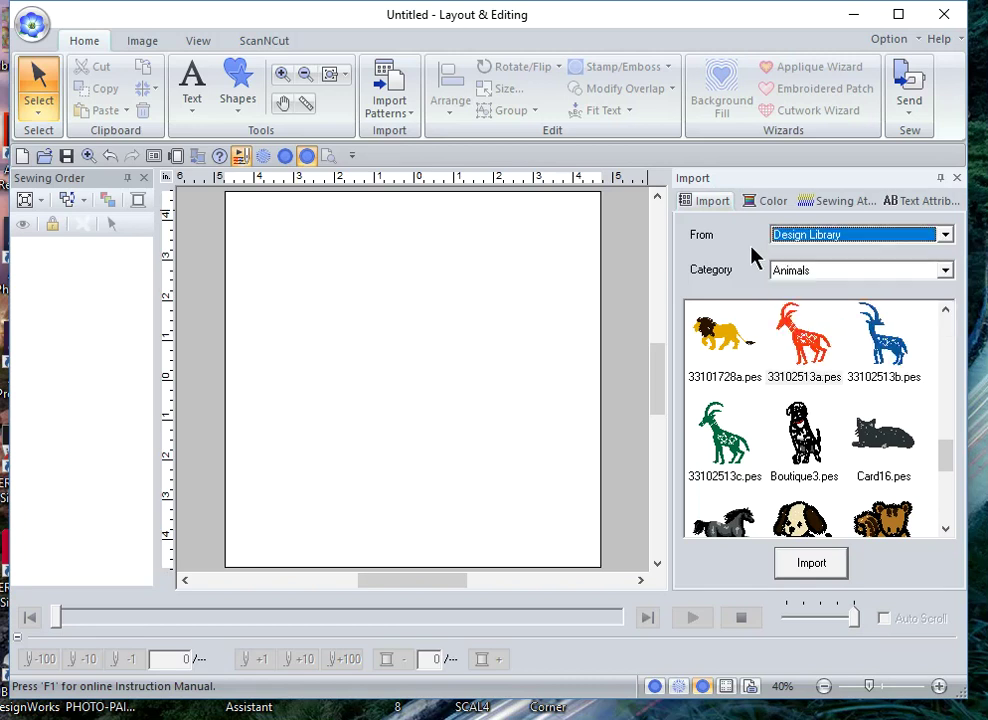
click(945, 272)
click(935, 287)
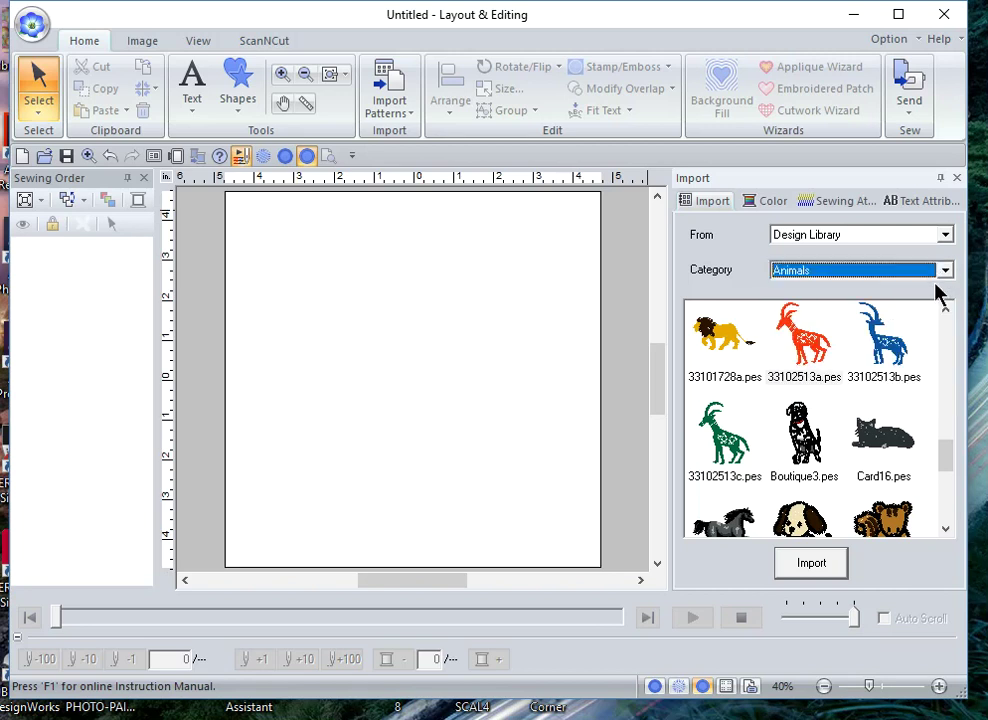
double_click(897, 352)
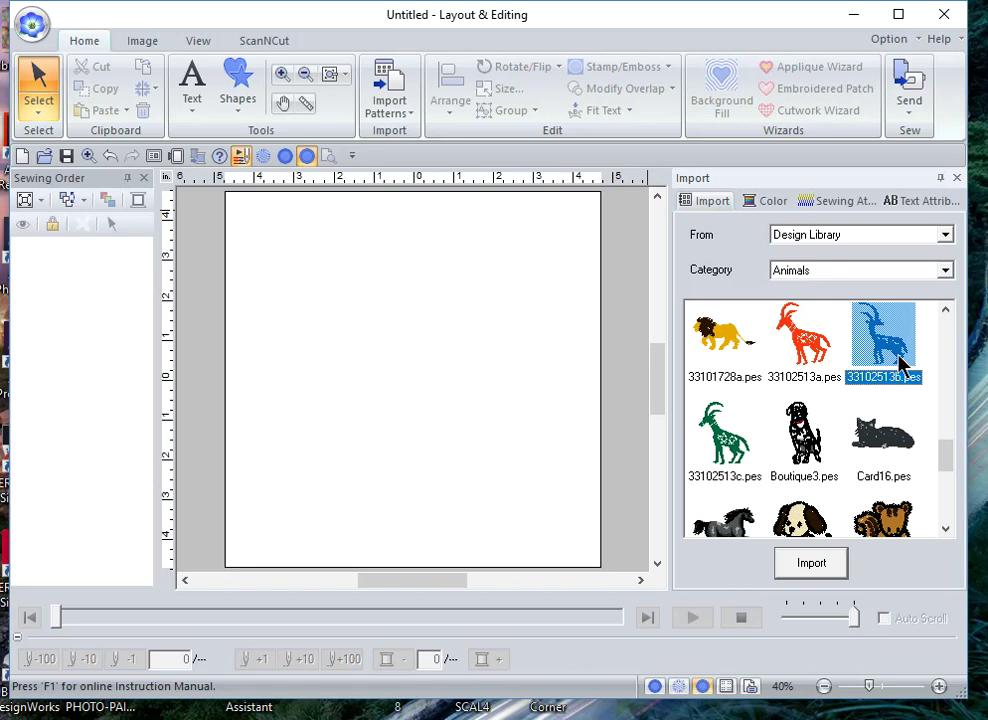
click(806, 560)
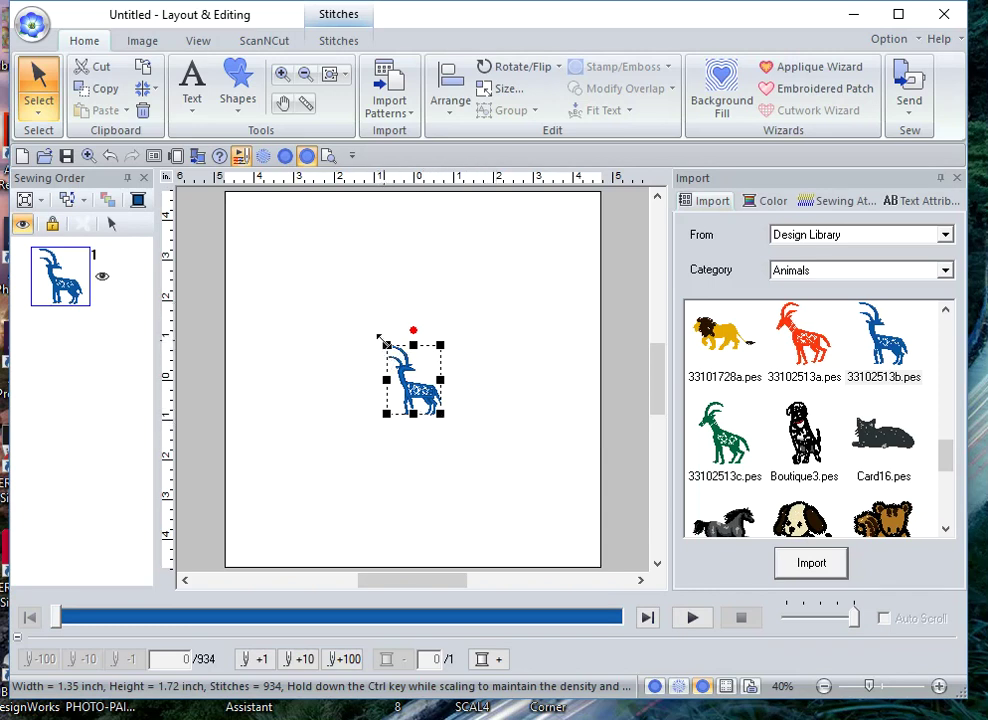
Scale the antelope to 3.51 x 4.49 inches, then undo a trial 24-degree rotation.
drag(386, 345, 318, 280)
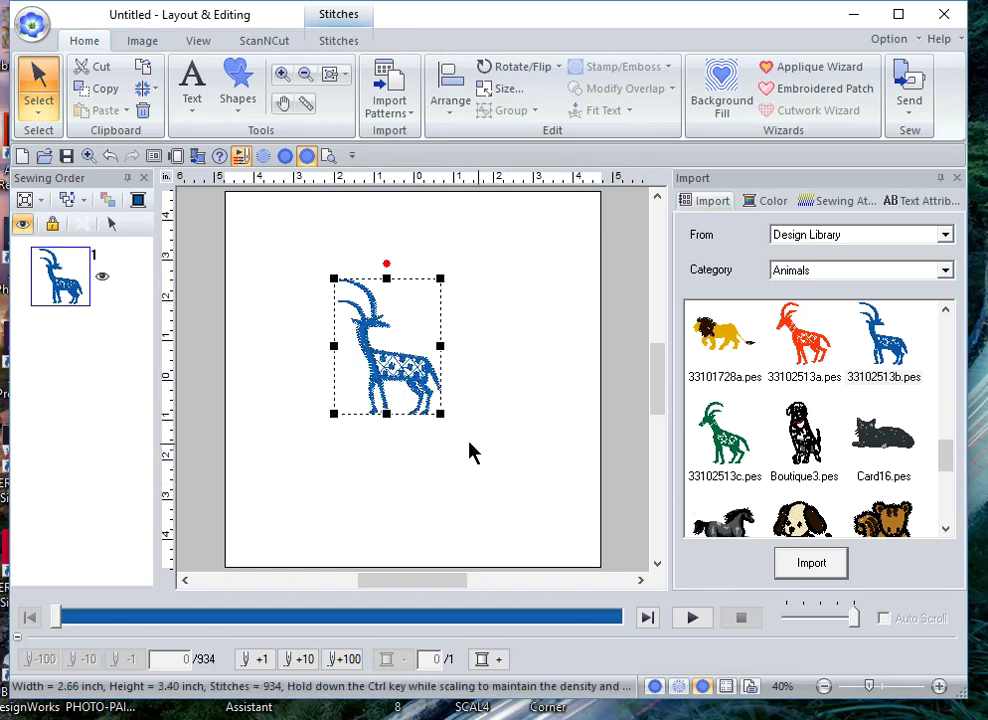
drag(440, 414, 483, 456)
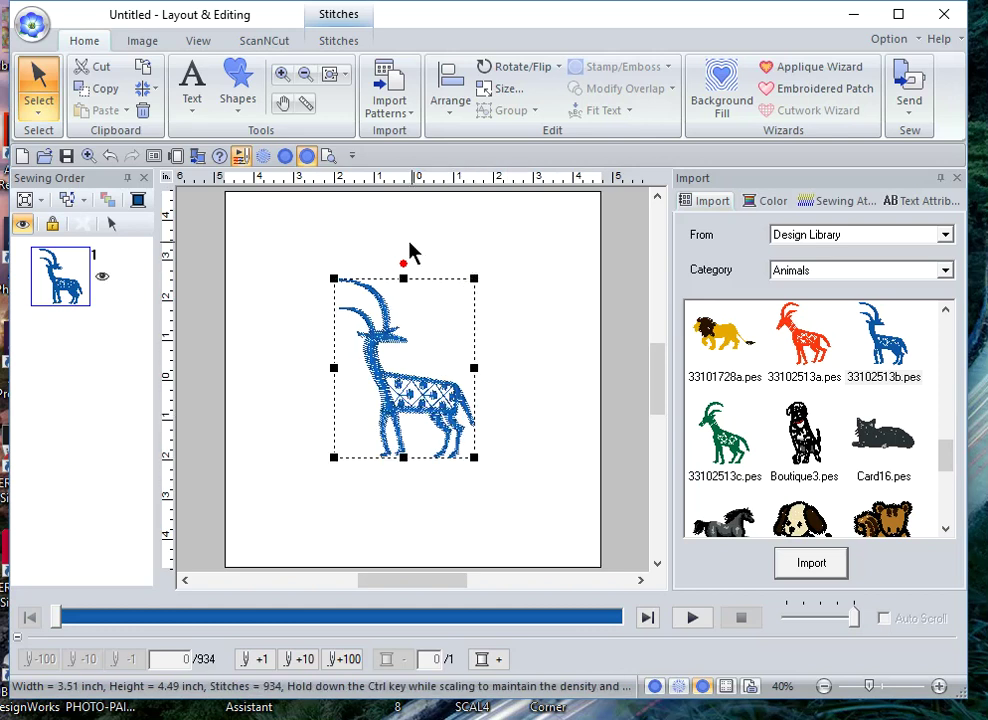
drag(400, 265, 343, 229)
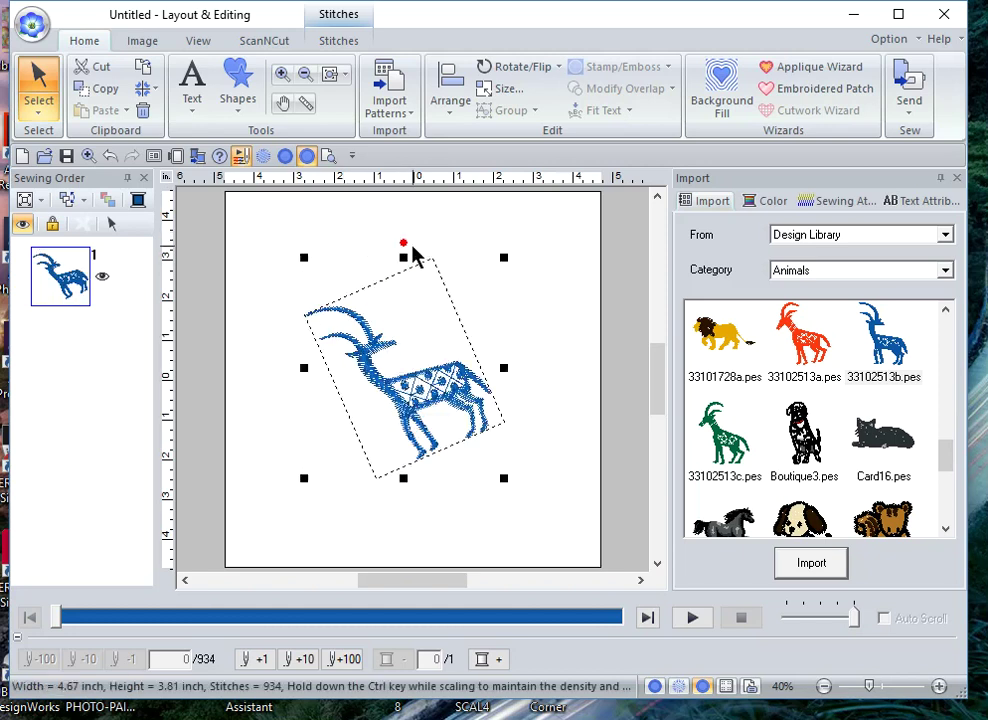
click(111, 156)
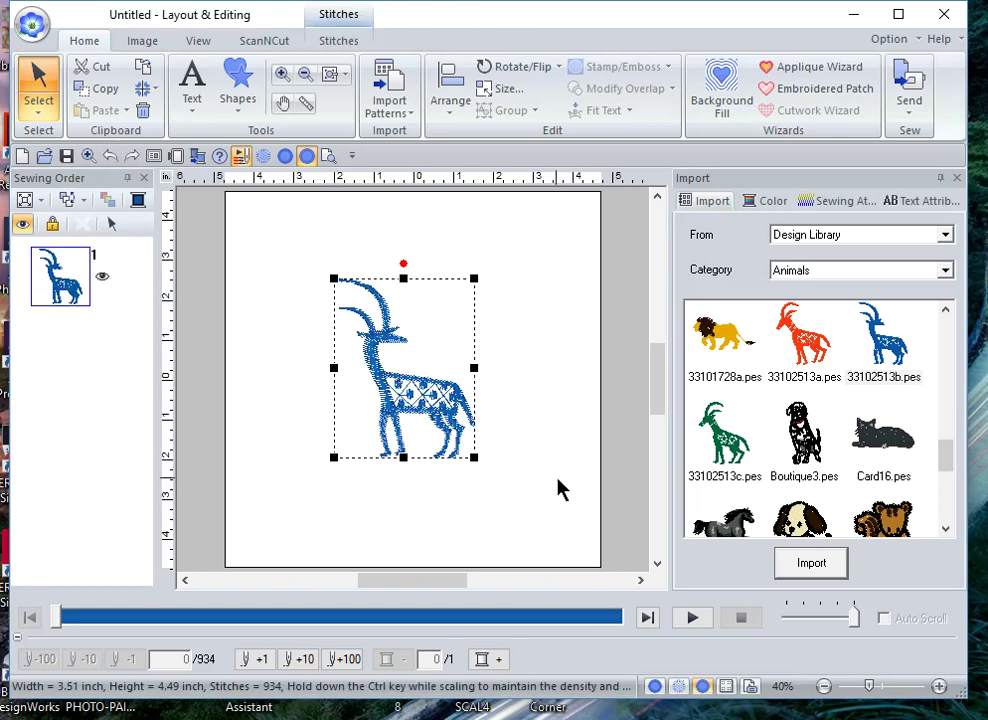
Start a Background Fill using Echo Fill, with the area around the antelope as the region.
click(722, 82)
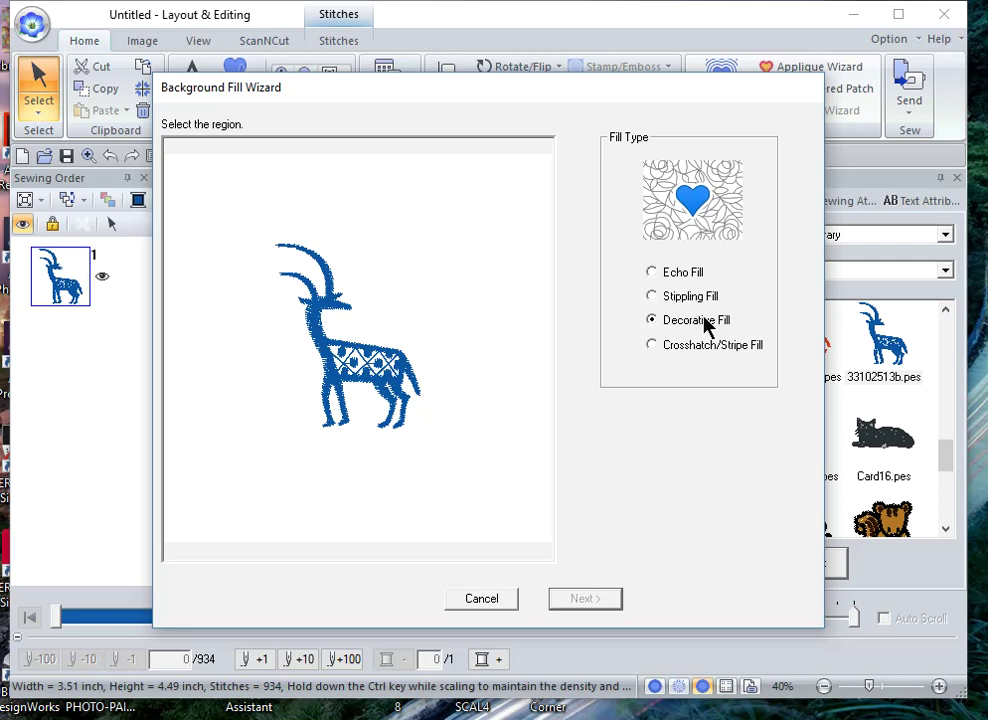
click(652, 273)
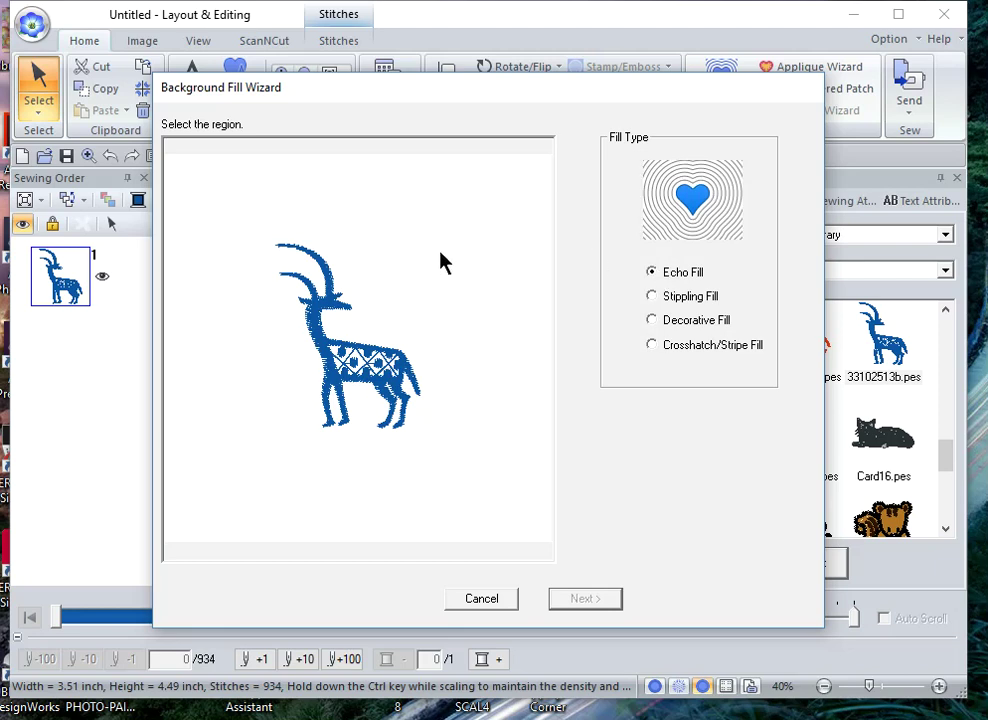
click(415, 259)
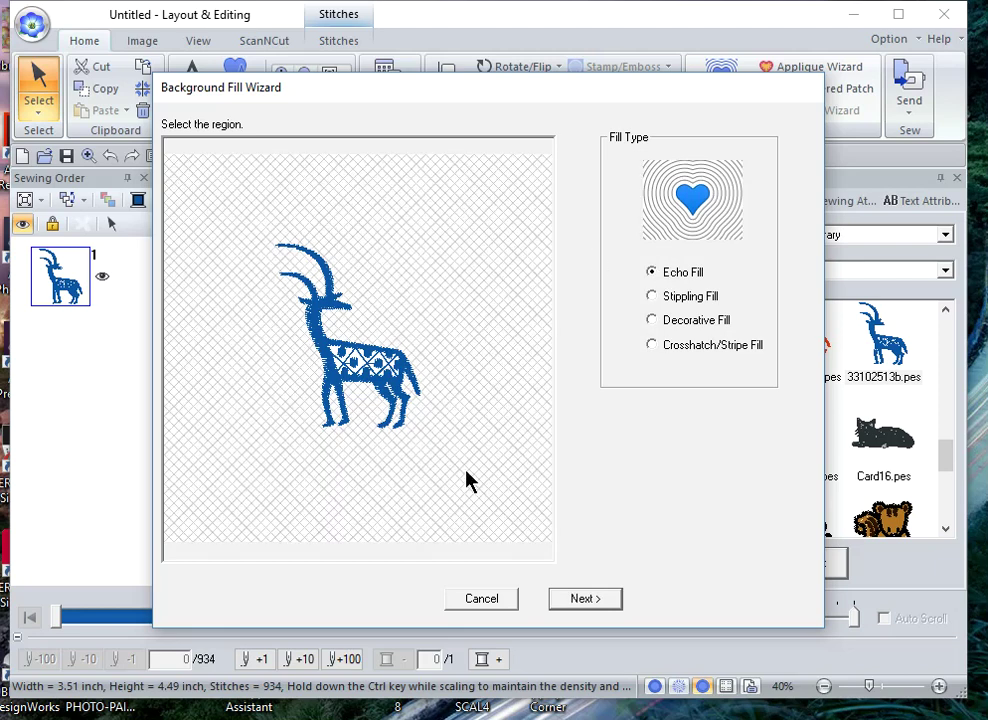
Try the unclipped Echo type in the echo fill settings and preview it.
click(591, 597)
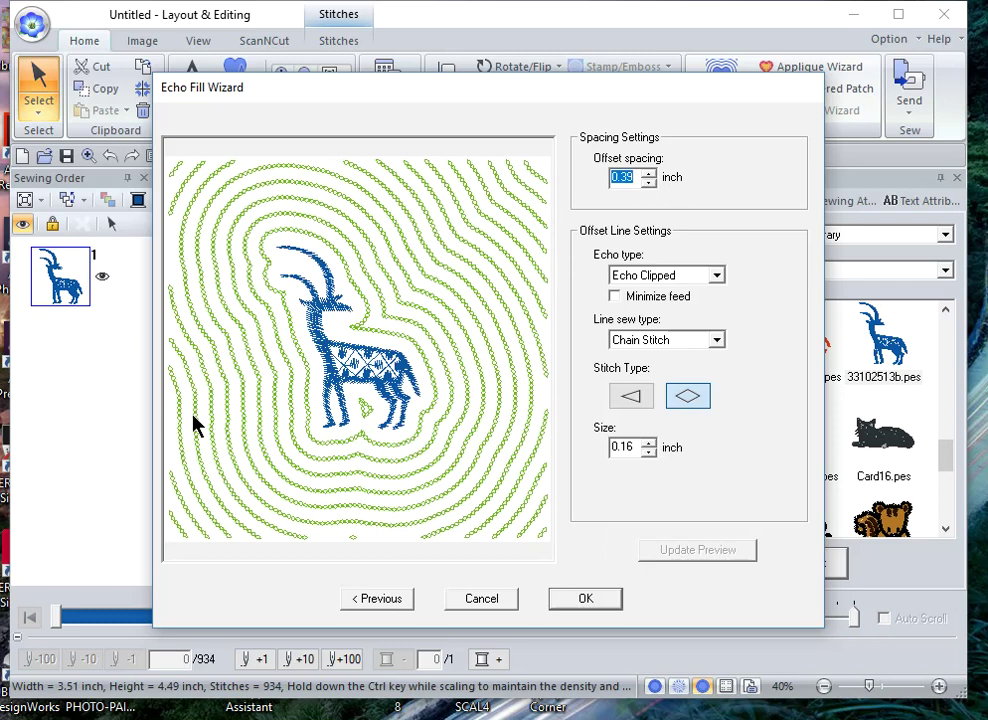
click(716, 276)
click(716, 278)
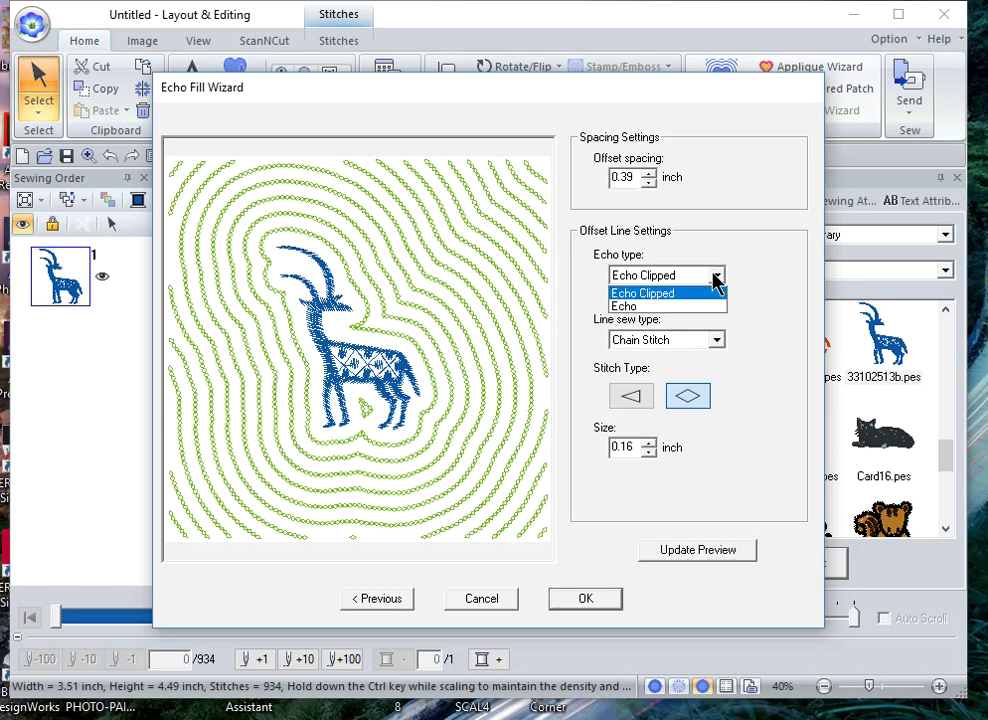
click(645, 306)
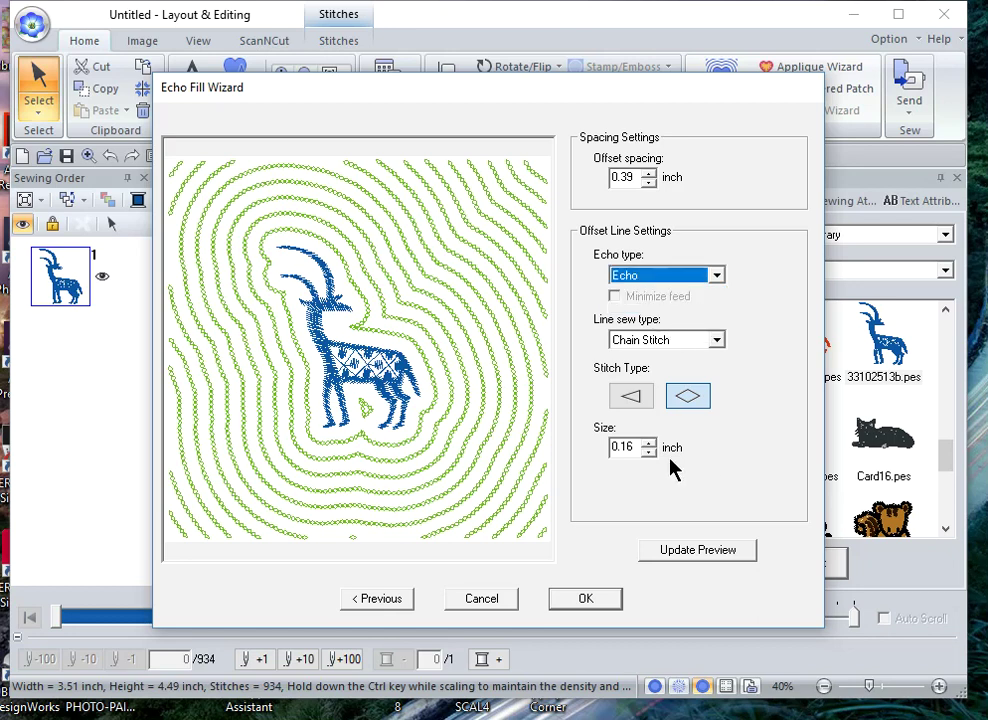
click(692, 552)
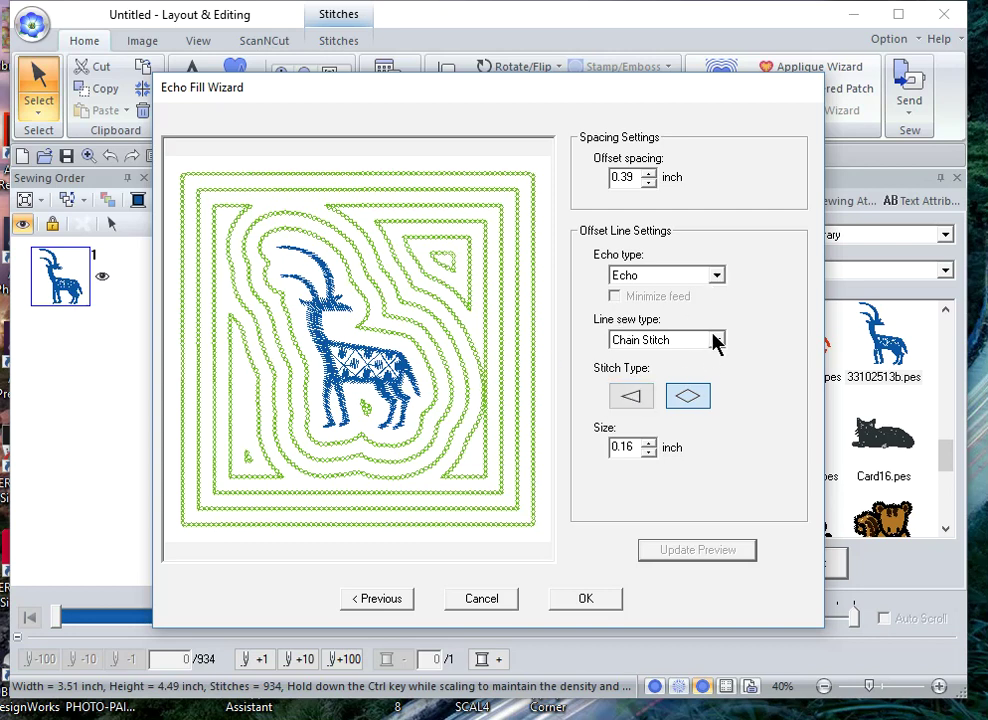
Revert to Echo Clipped with Triple Stitch lines, then go back to fill-type selection.
click(717, 340)
click(690, 358)
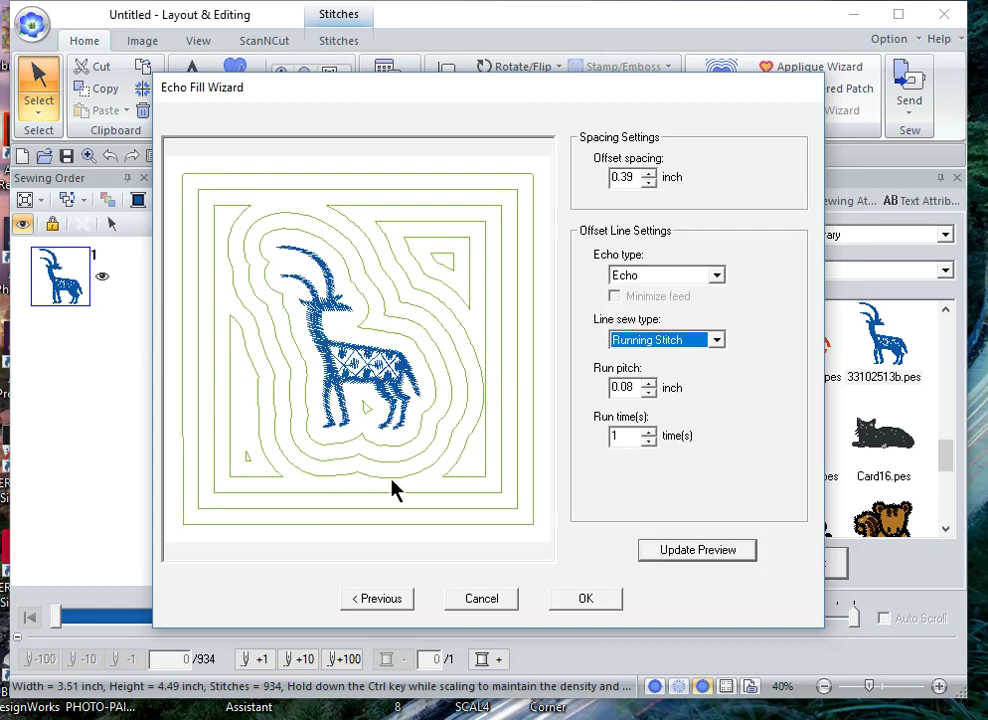
click(717, 277)
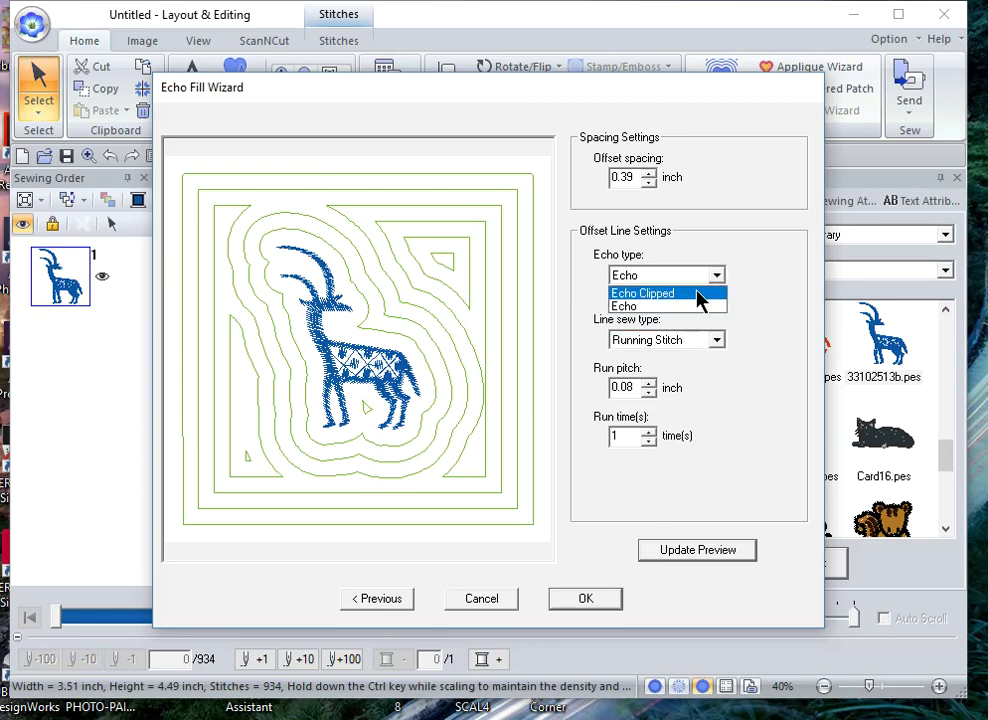
click(702, 290)
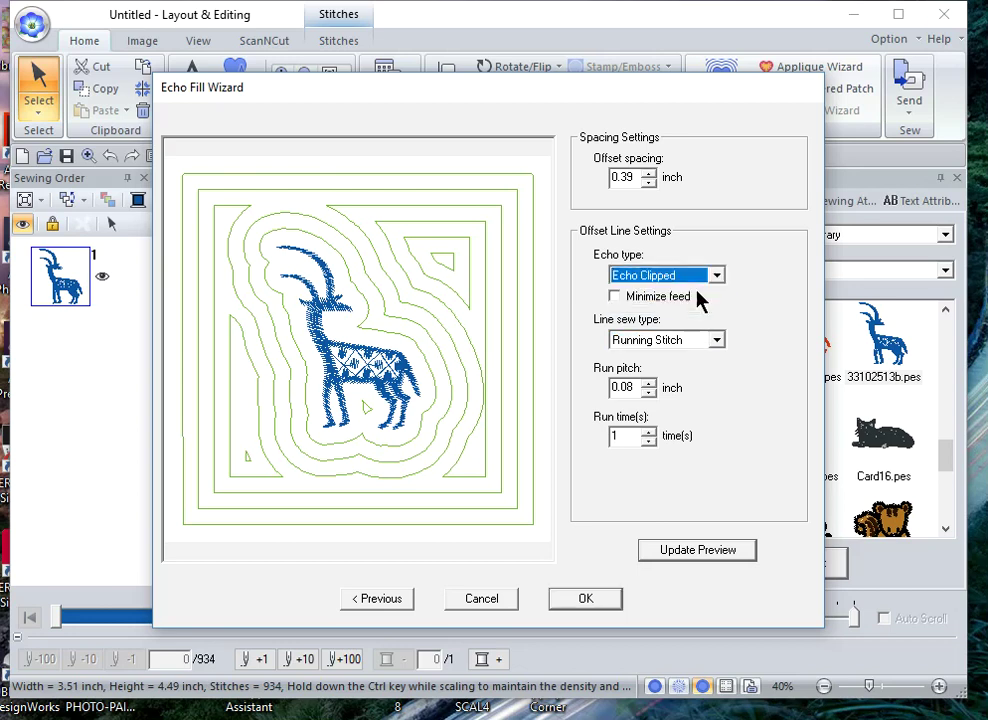
click(706, 553)
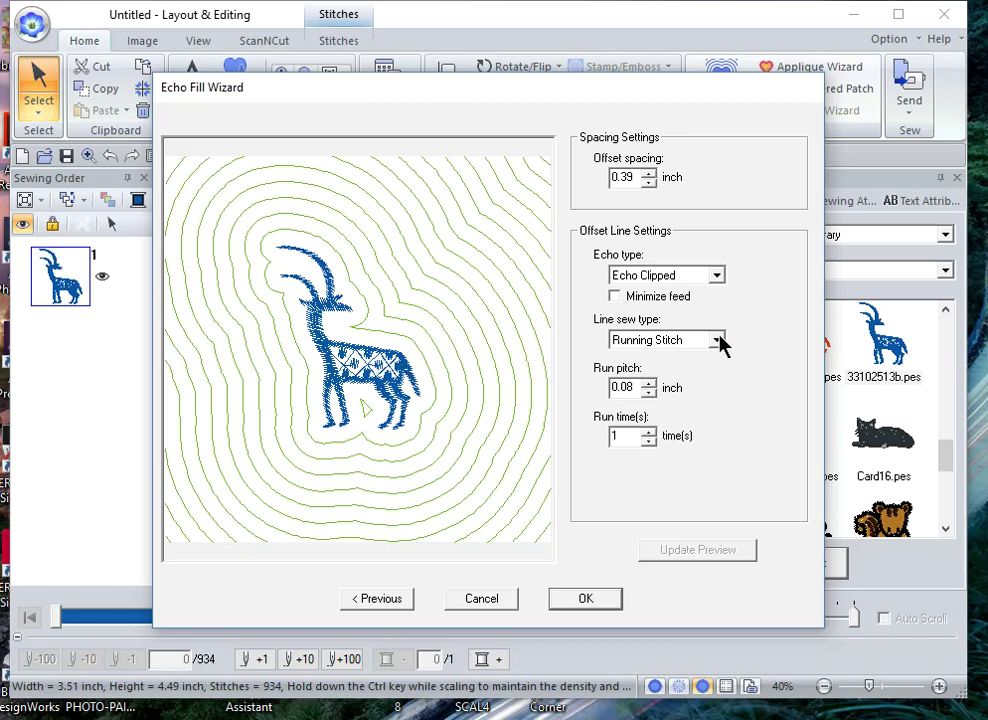
click(717, 341)
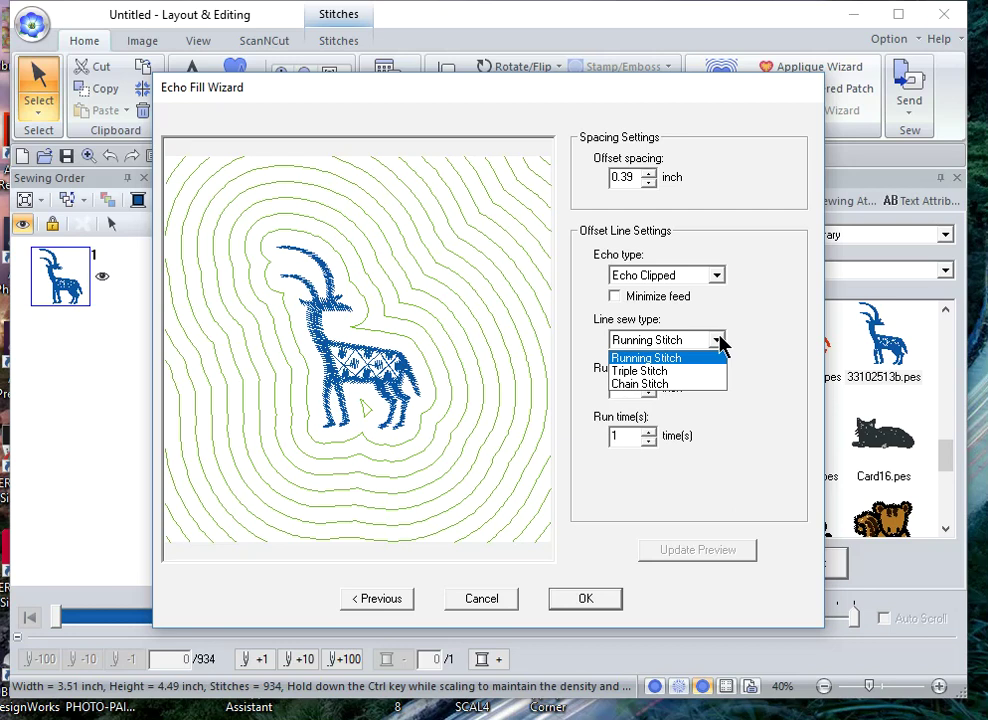
click(693, 370)
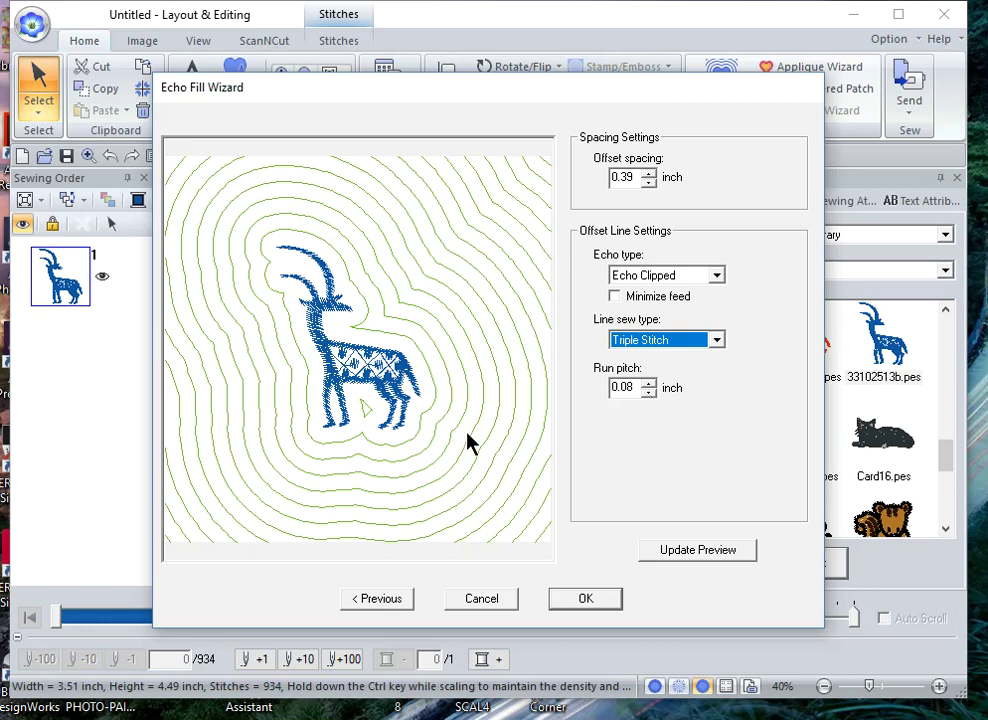
click(381, 603)
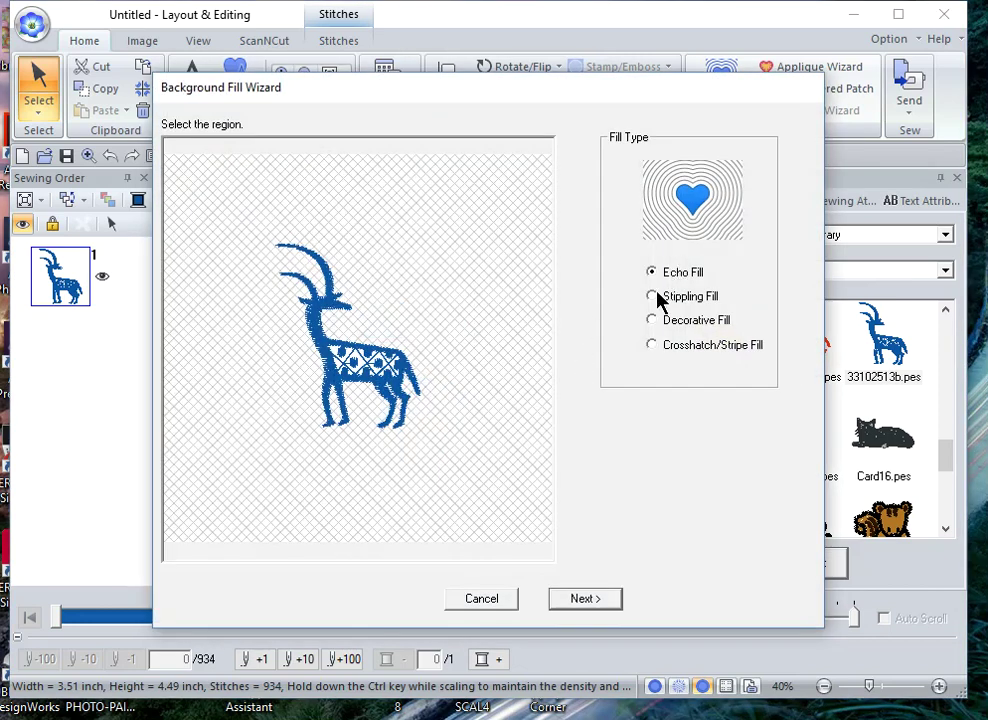
Switch to Stippling Fill and set stippling spacing to 0.50 inch with an updated preview.
click(651, 297)
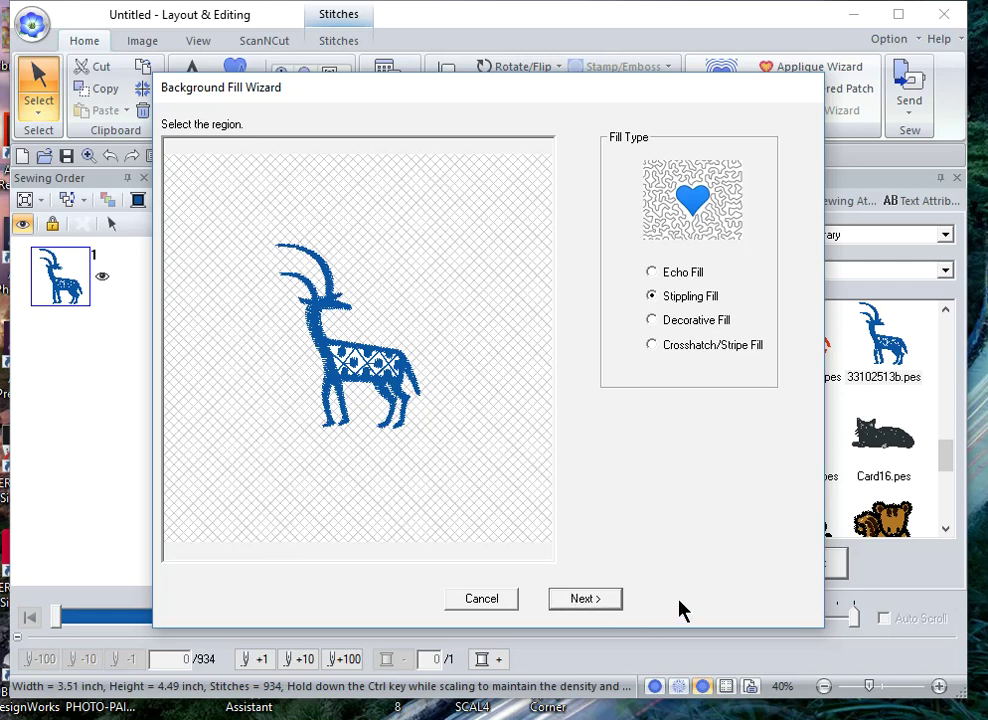
click(610, 600)
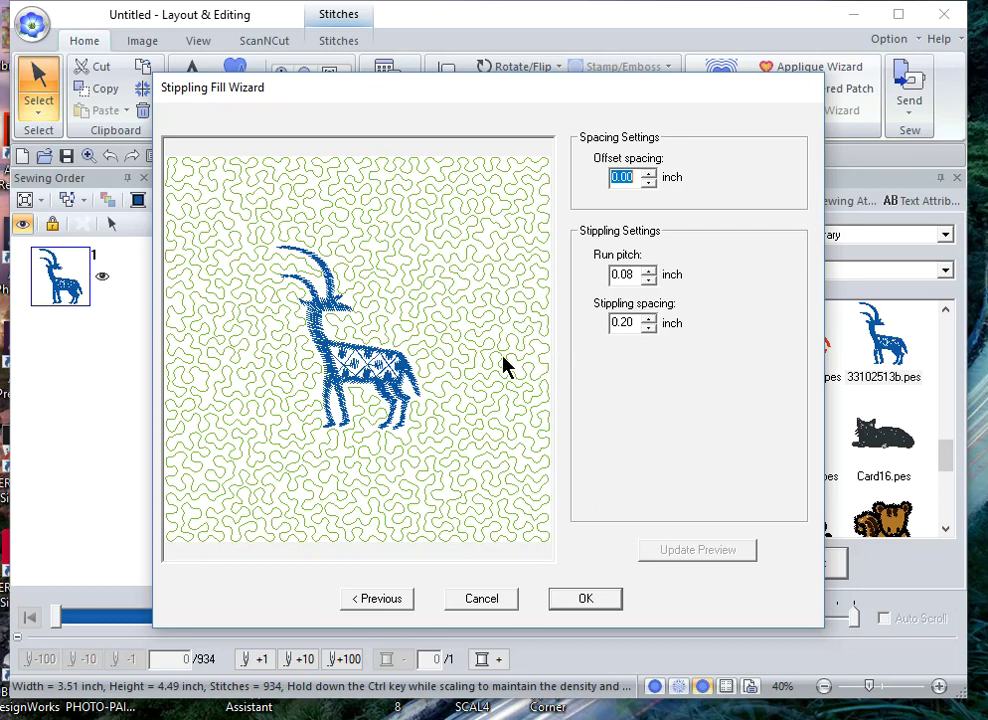
click(623, 323)
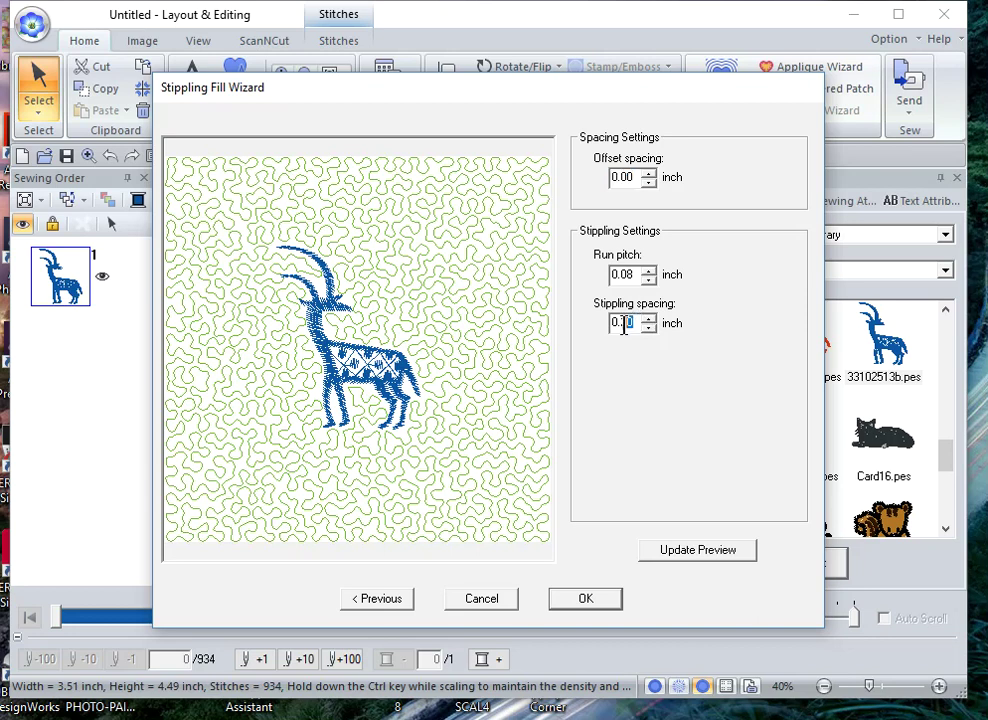
mouse_move(623, 323)
mouse_down()
mouse_move(613, 342)
mouse_move(622, 323)
mouse_up()
text(2)
key(BackSpace)
key(BackSpace)
text(30)
click(708, 551)
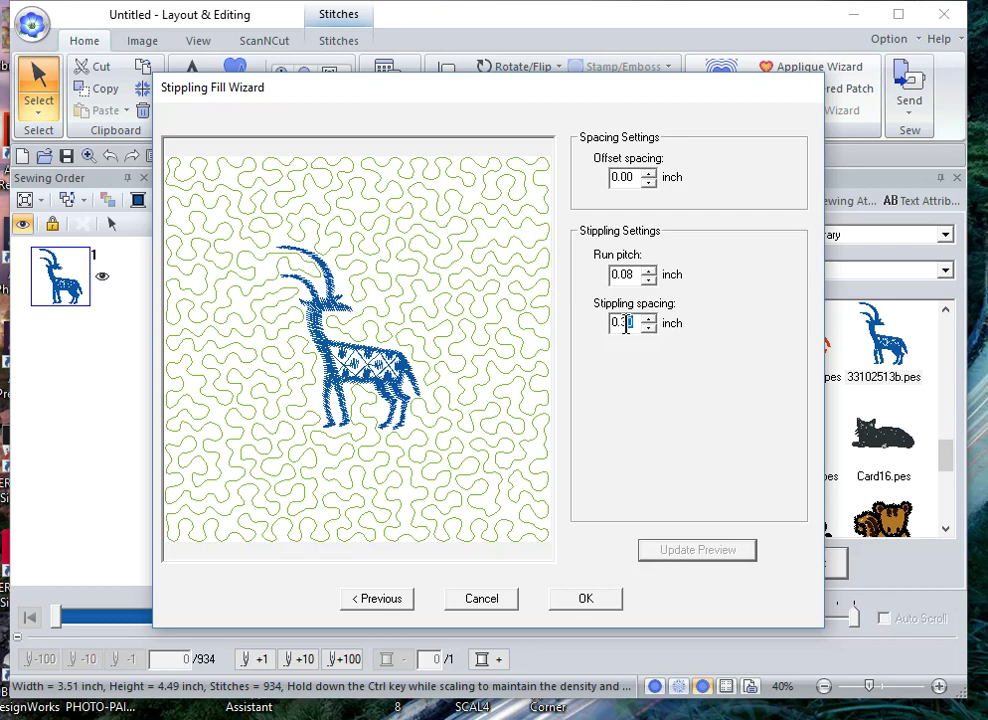
drag(630, 323, 617, 341)
text(5)
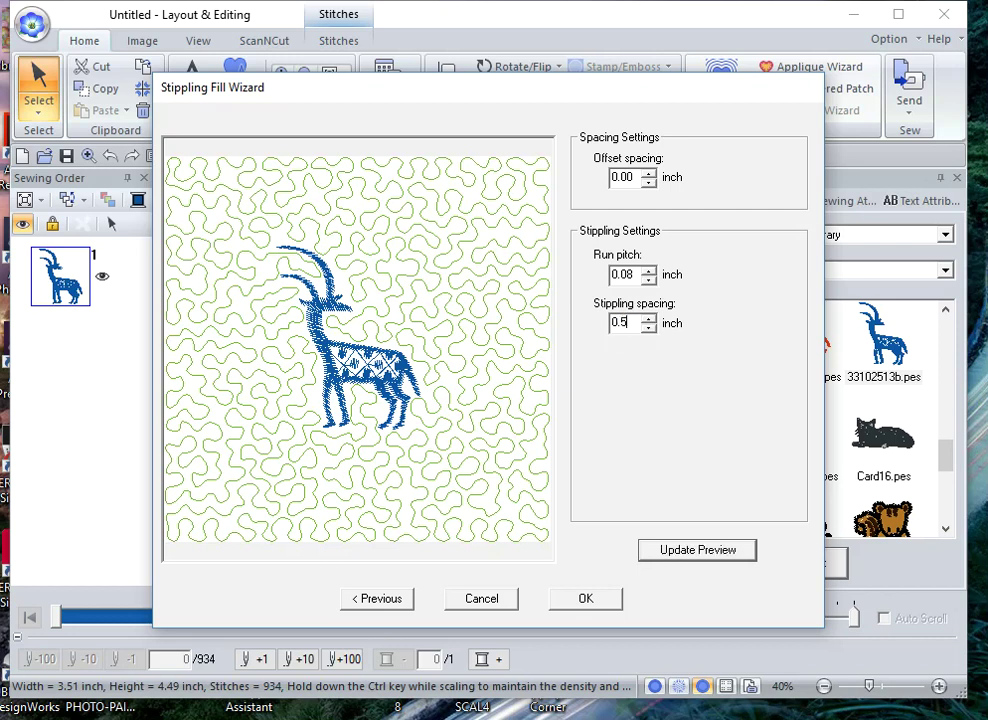
click(715, 553)
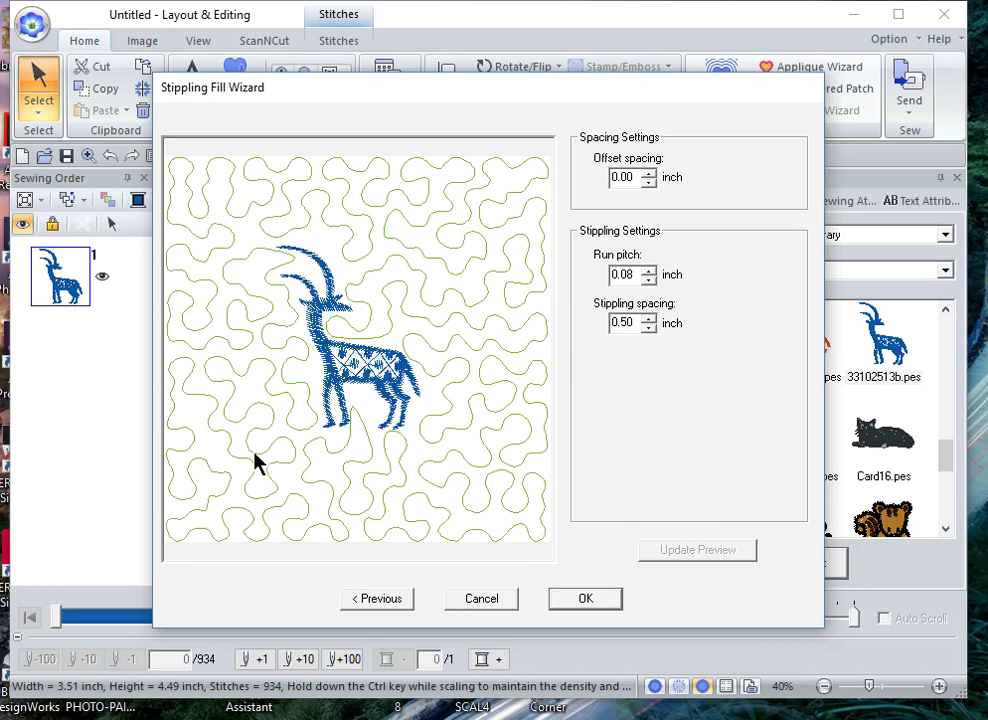
Change the fill type to Decorative Fill and open the decorative pattern browser.
click(370, 603)
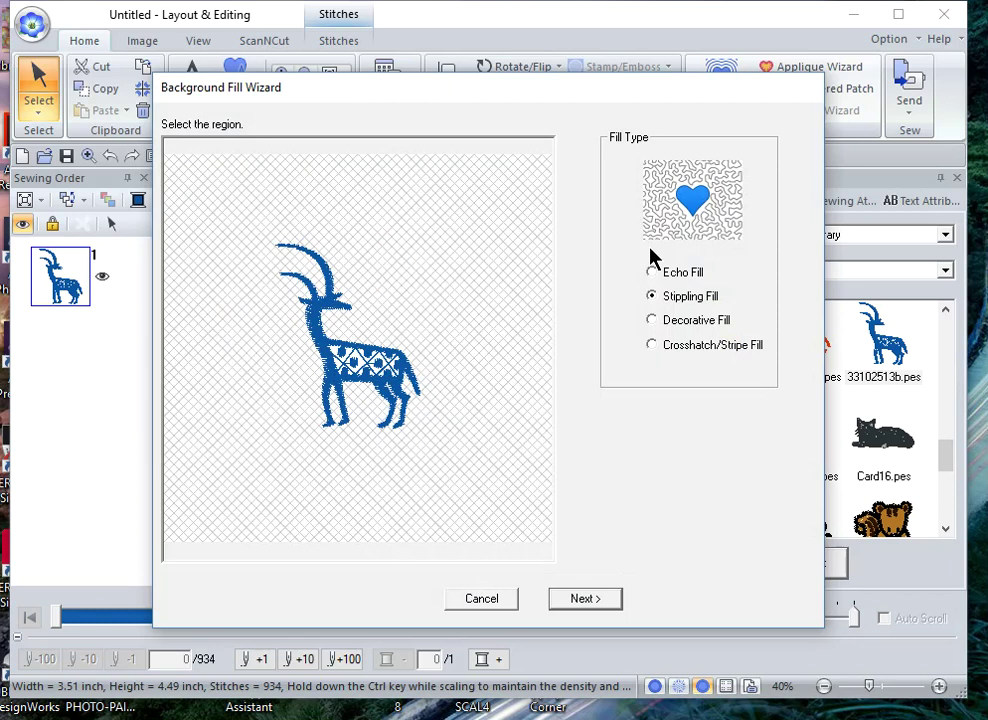
click(651, 320)
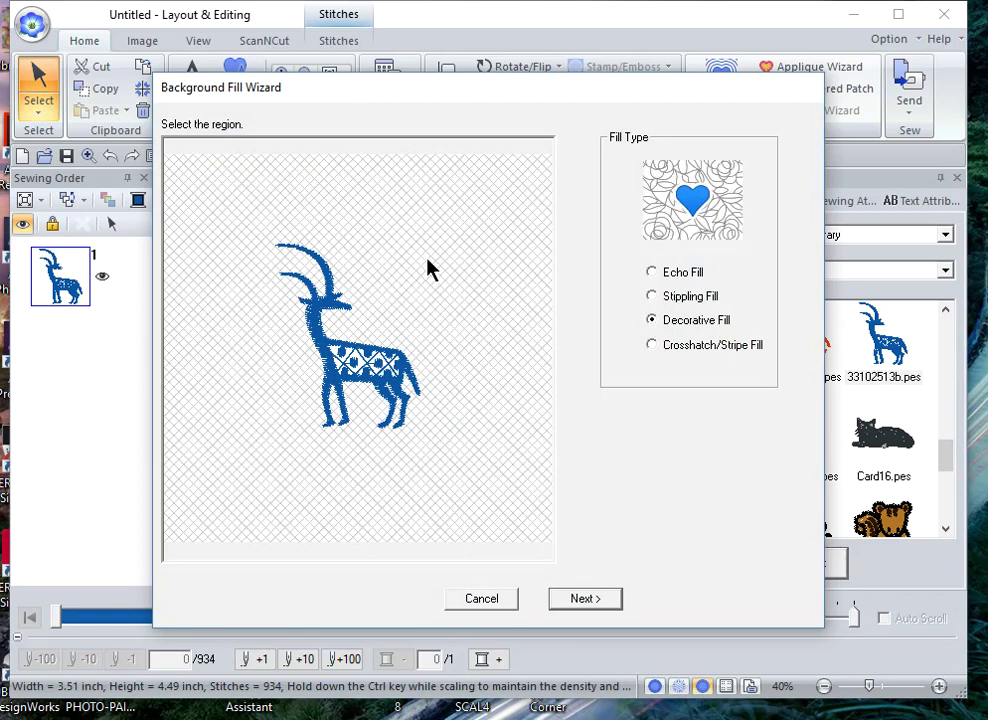
click(592, 604)
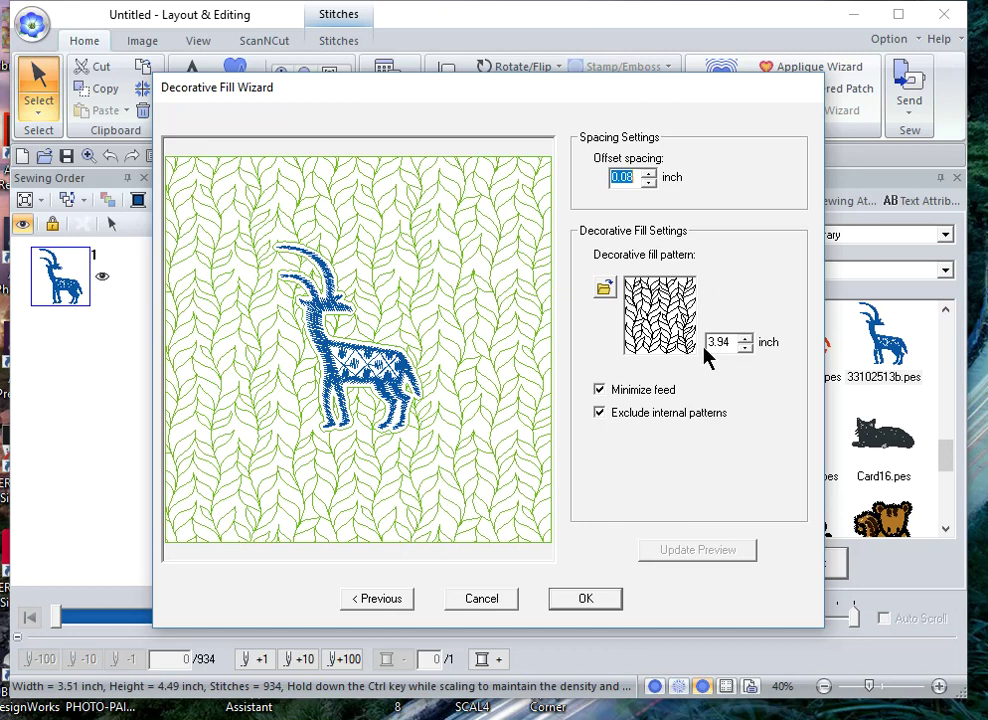
click(604, 289)
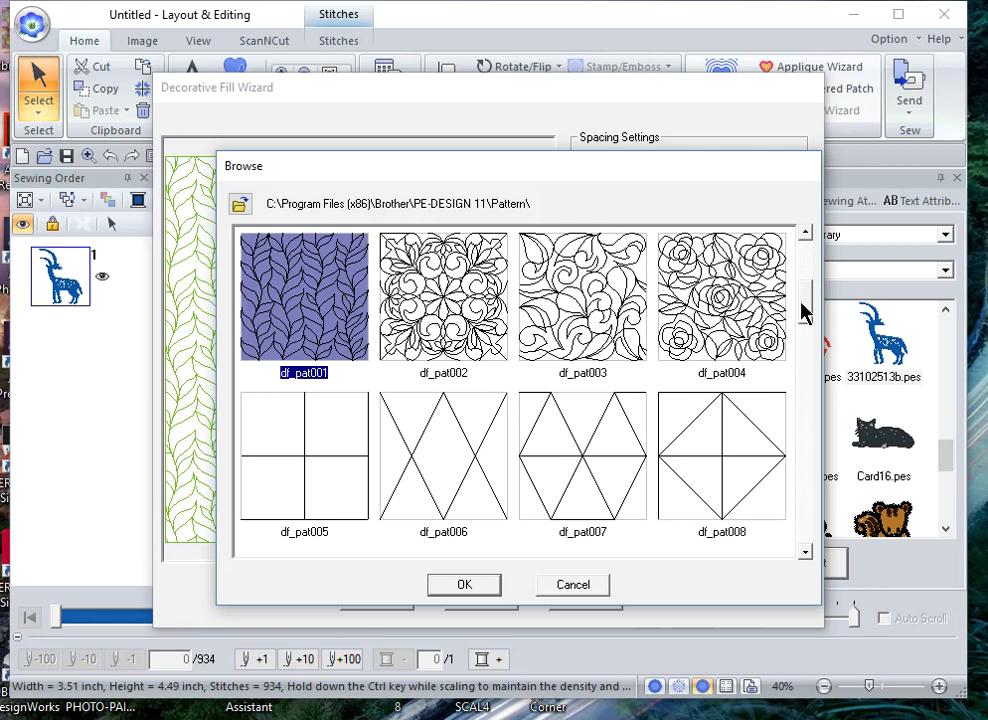
click(805, 309)
Choose the df_pat012 leafy feather pattern in the Browse dialog and confirm it.
scroll(619, 395, down, 3)
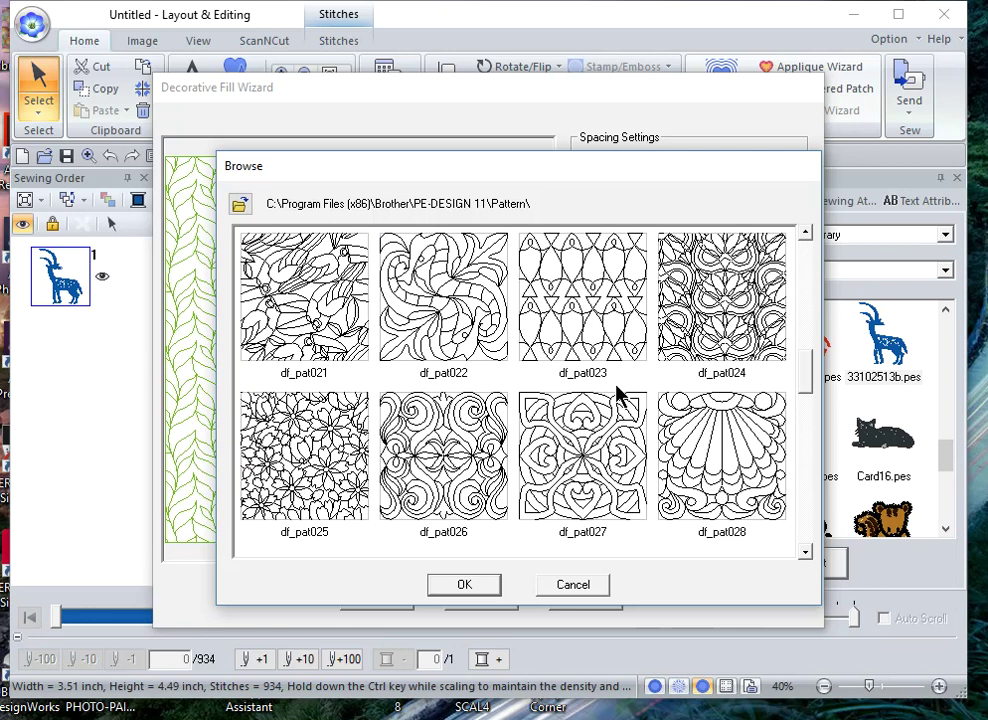
scroll(619, 395, down, 1)
scroll(619, 395, down, 2)
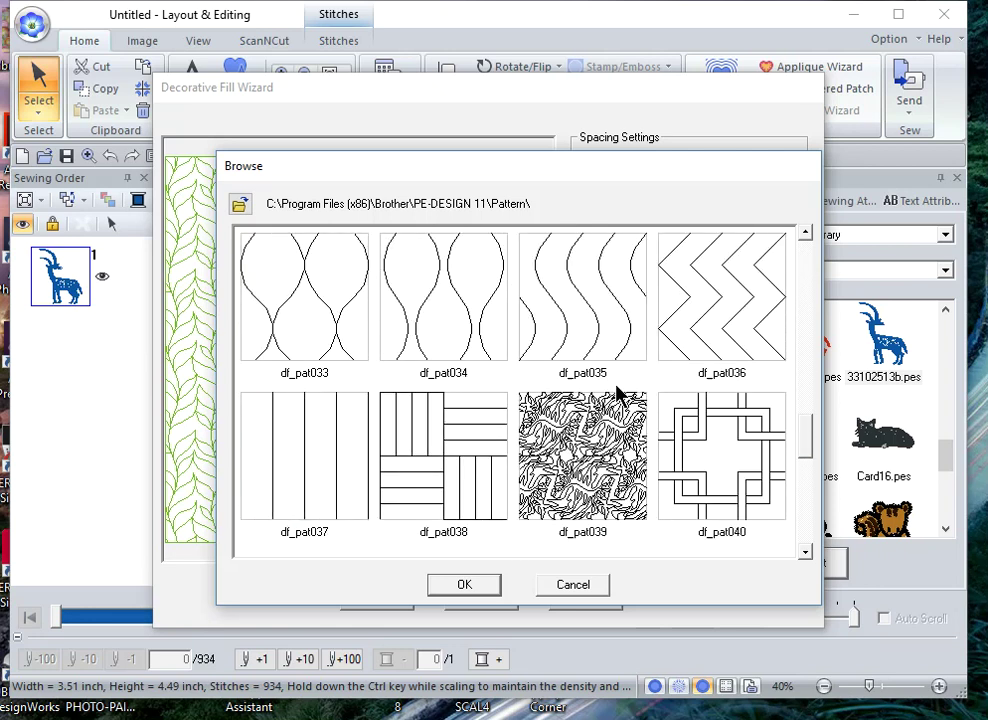
scroll(619, 395, down, 2)
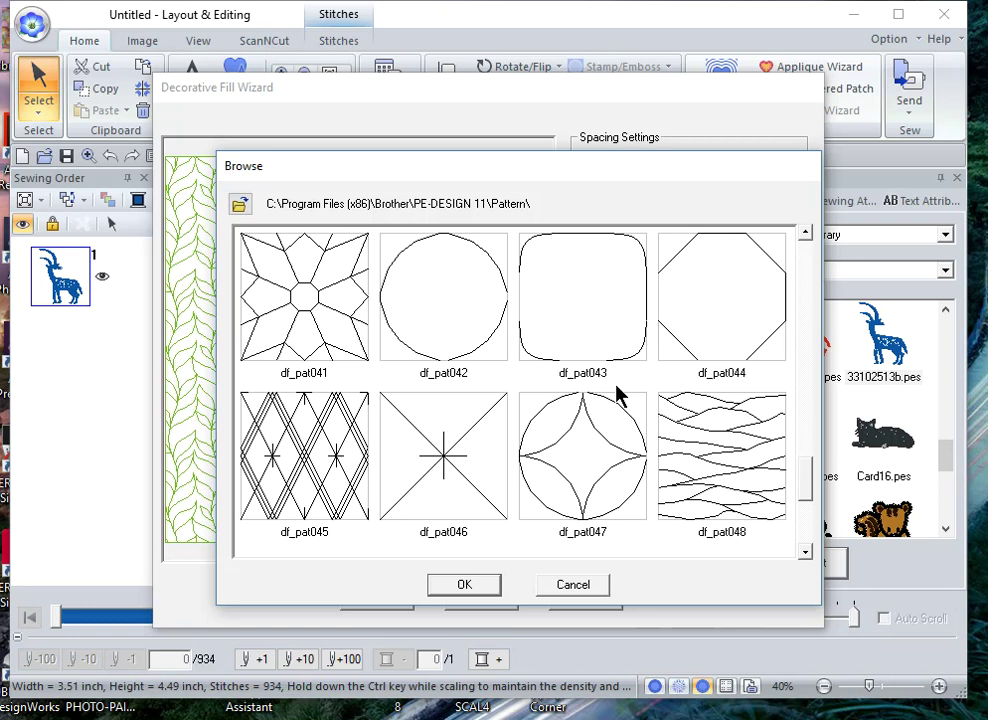
scroll(619, 395, down, 2)
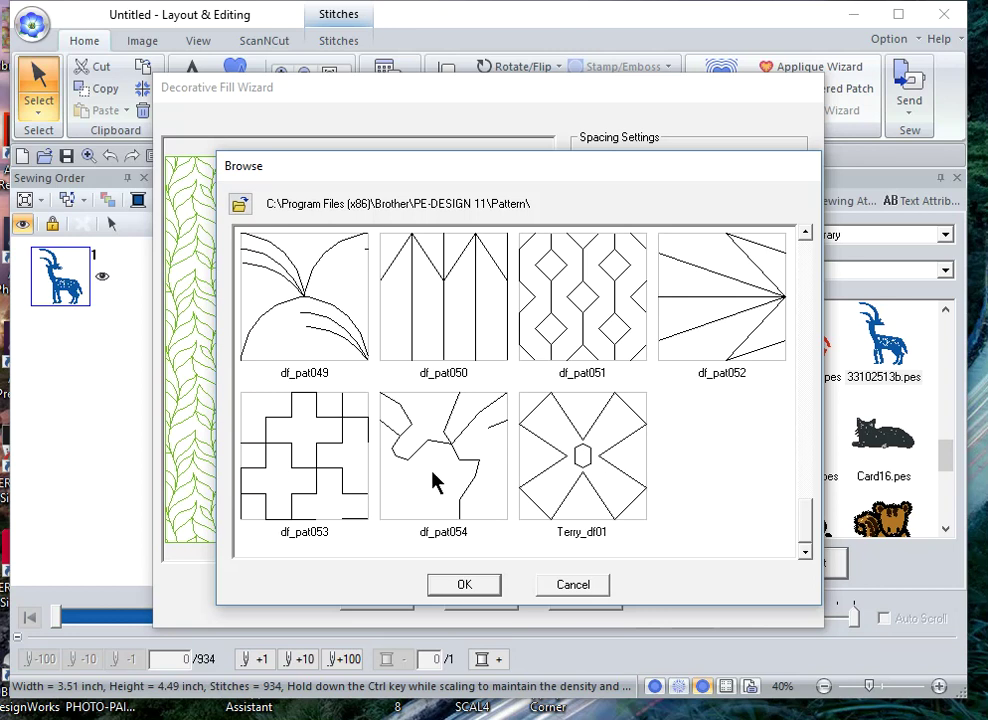
scroll(434, 482, up, 1)
scroll(434, 482, up, 5)
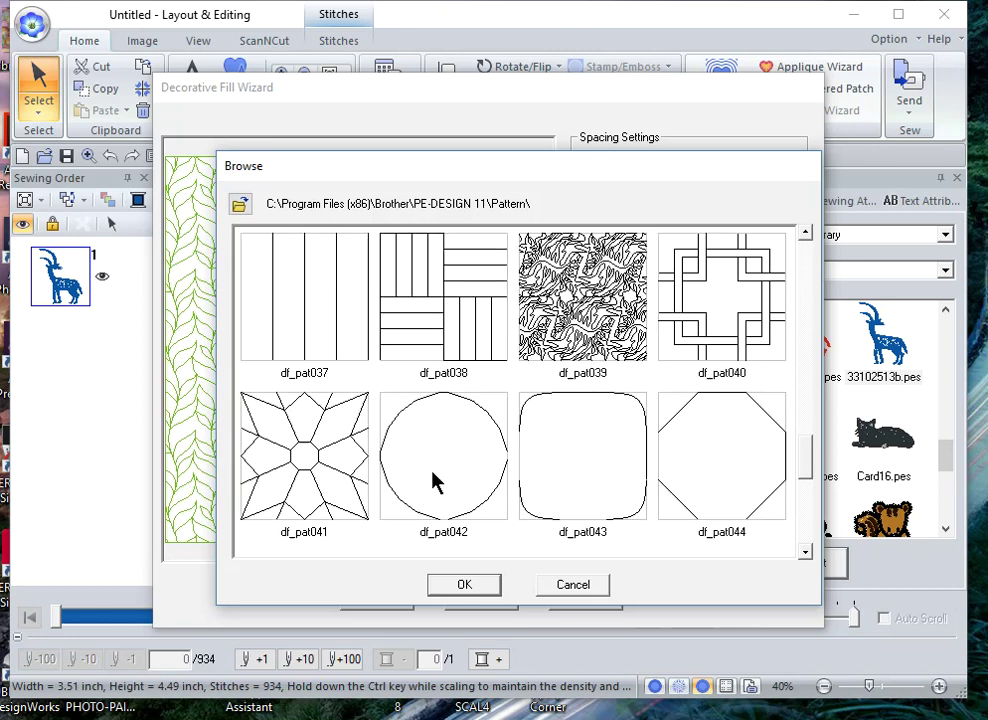
scroll(432, 480, up, 1)
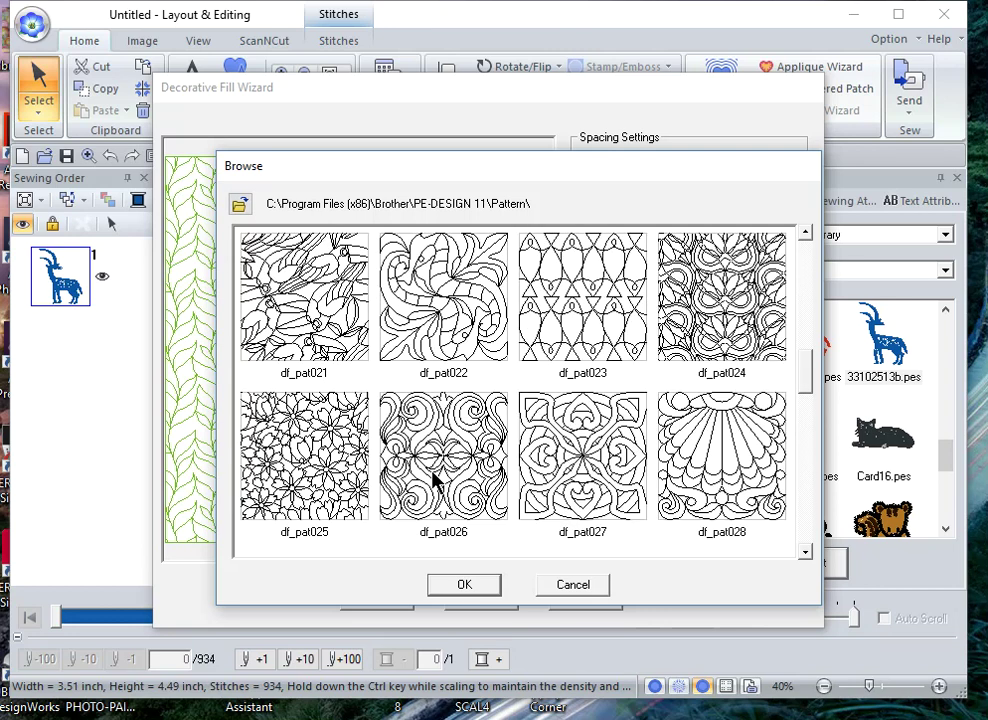
scroll(362, 397, up, 1)
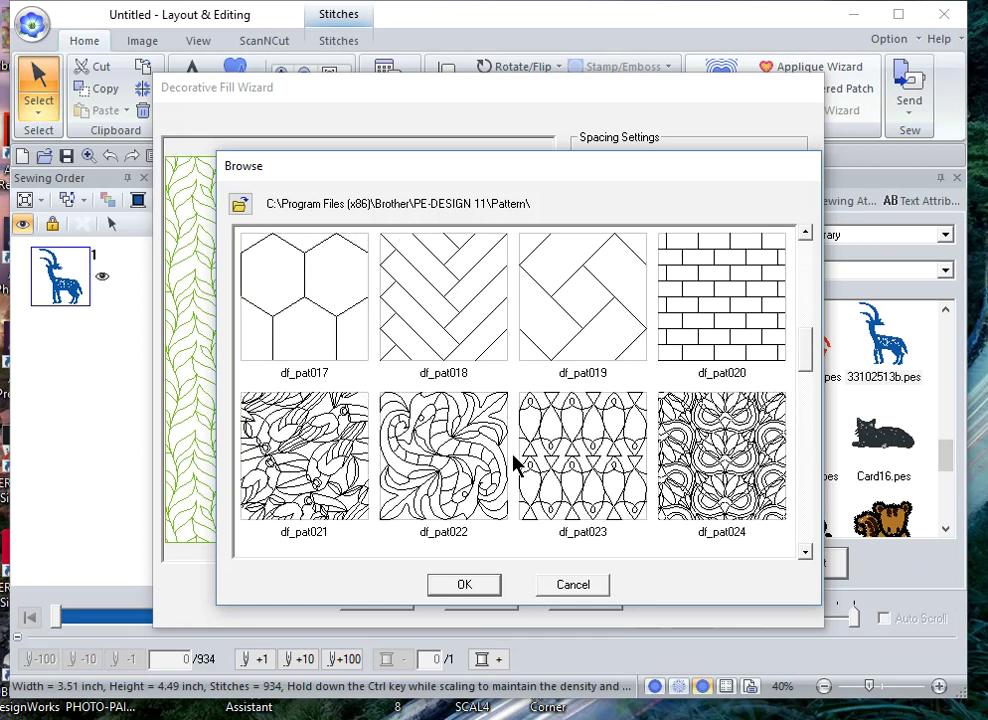
scroll(514, 464, up, 2)
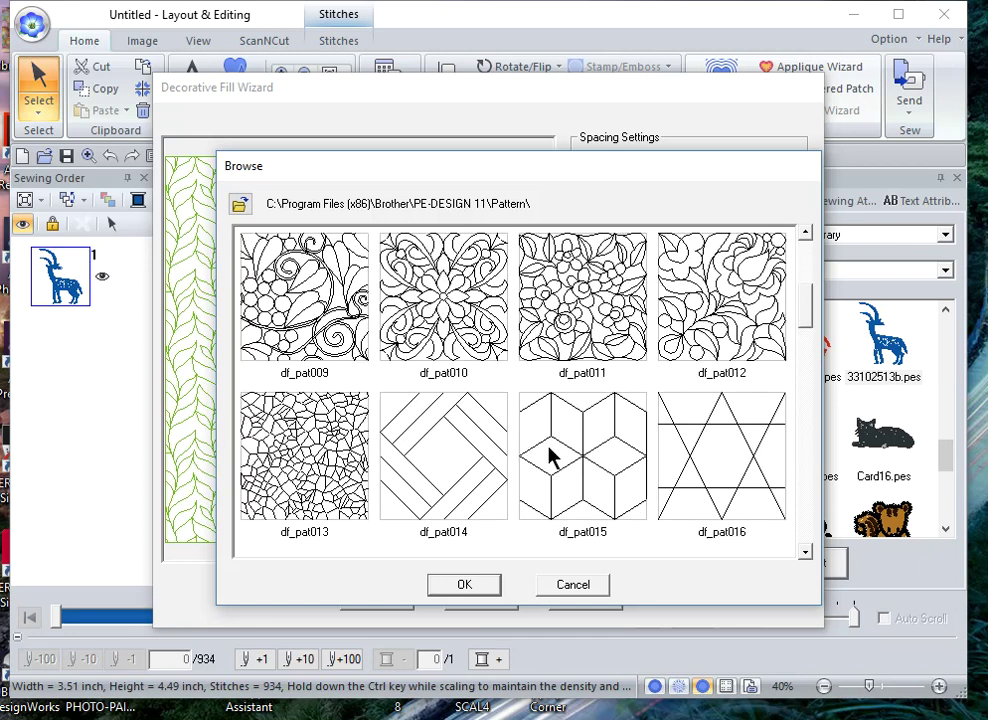
click(724, 335)
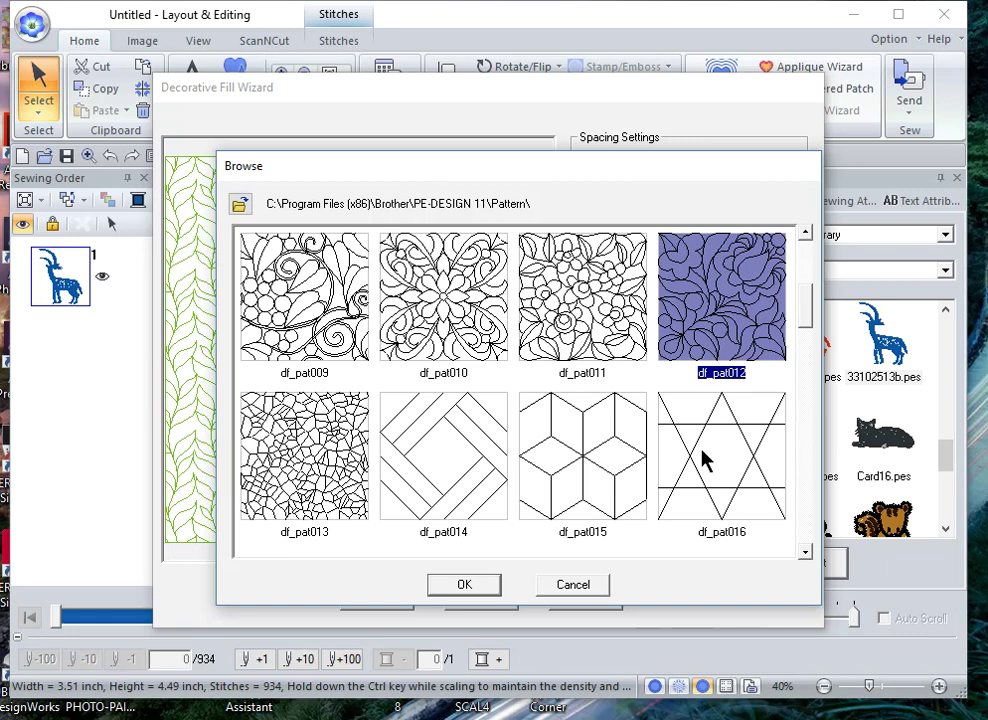
click(472, 585)
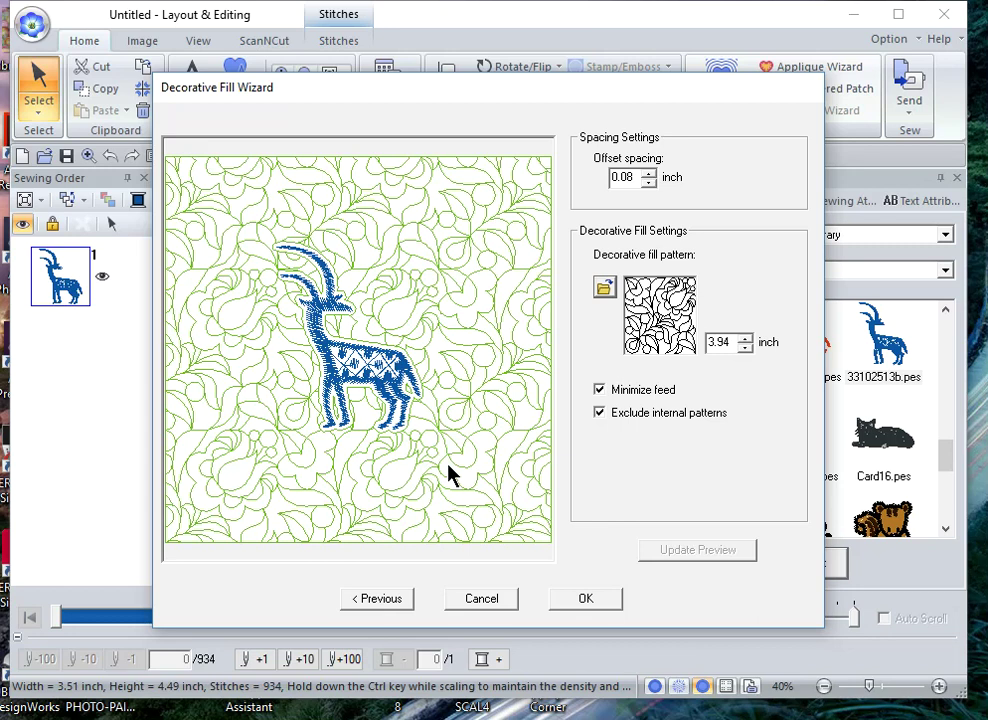
Set the decorative pattern size to 4.5 inches, update the preview, and apply the fill.
double_click(735, 338)
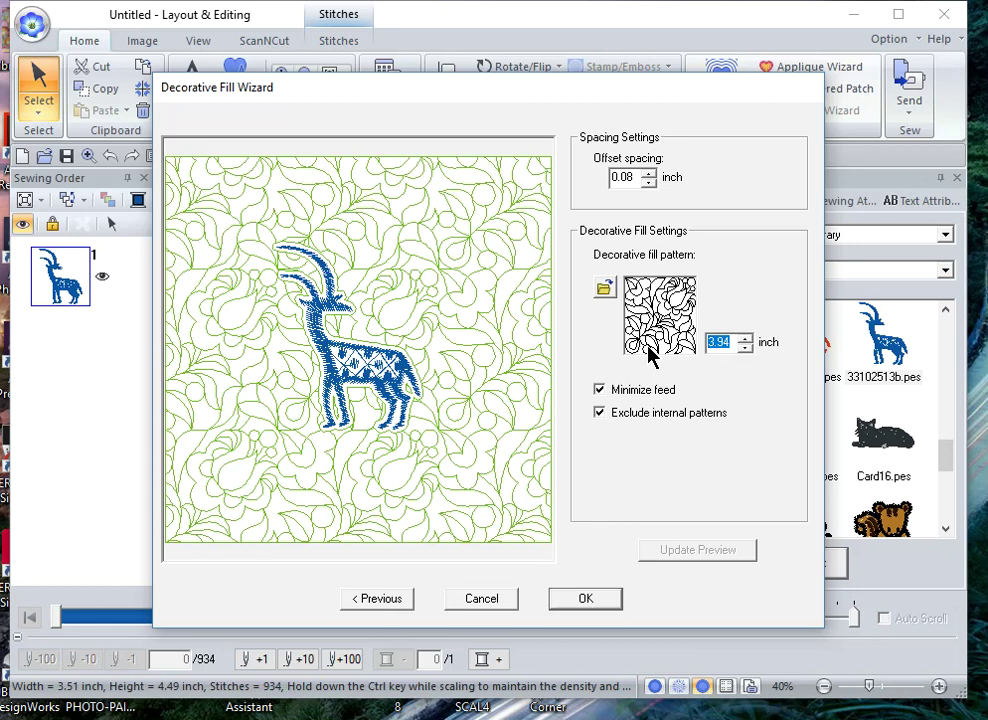
text(4.5)
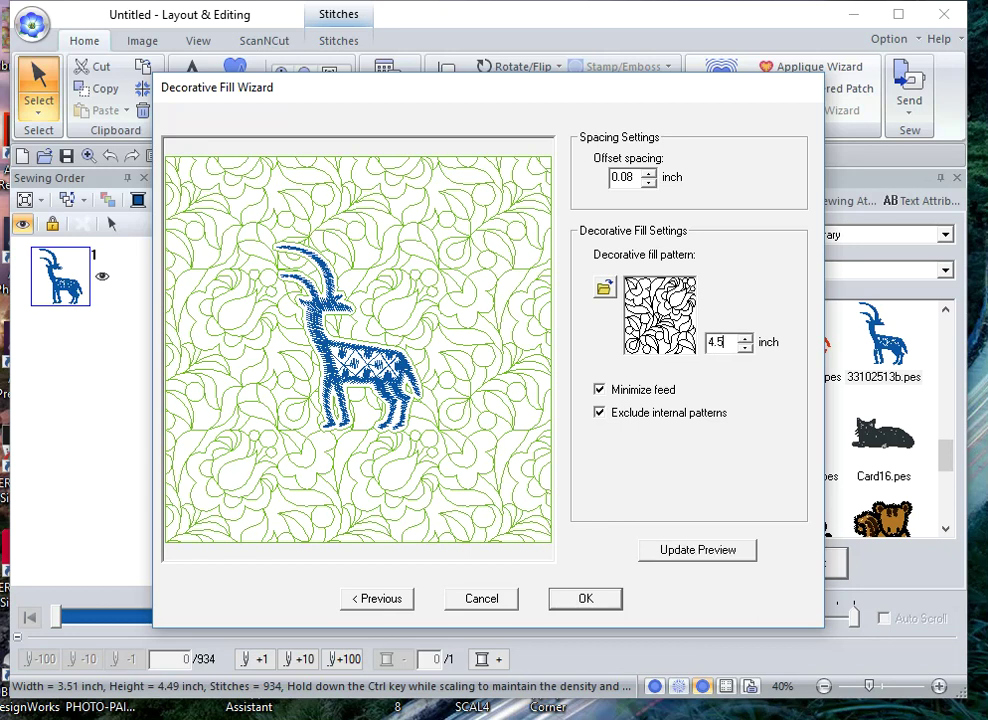
click(710, 551)
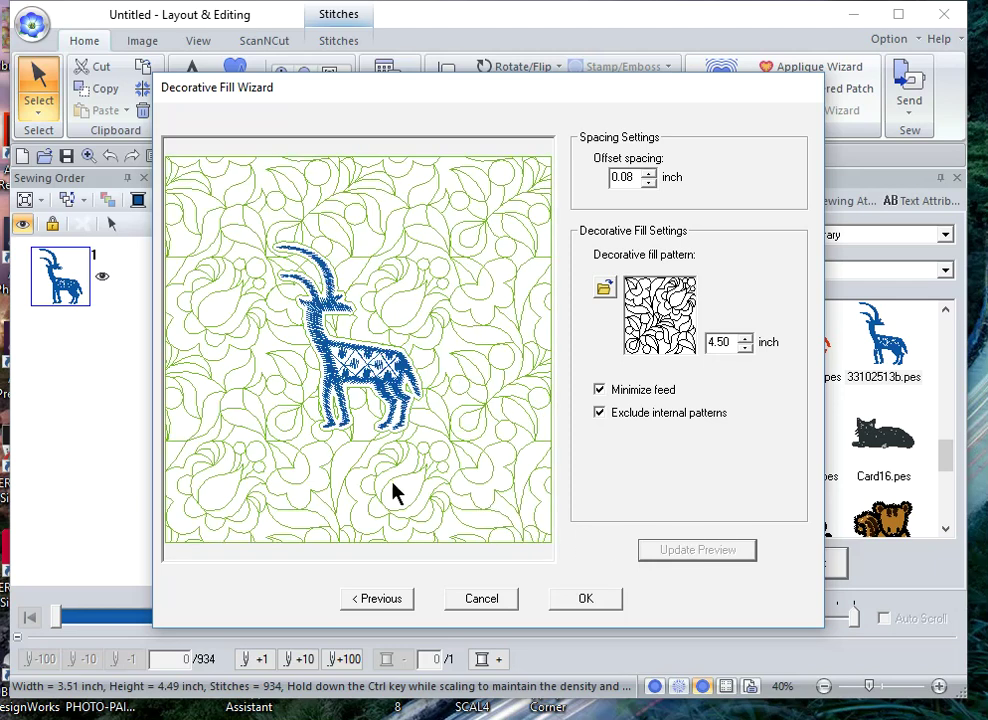
click(594, 601)
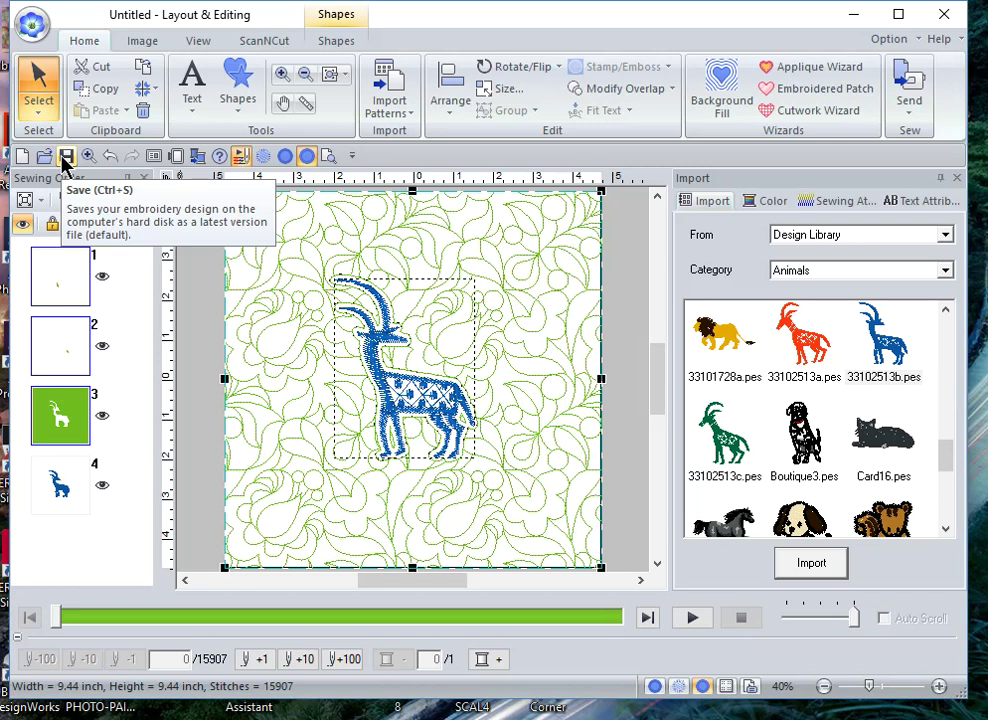
Save the design as the PES file 'Antellope with decorative fill'.
click(27, 35)
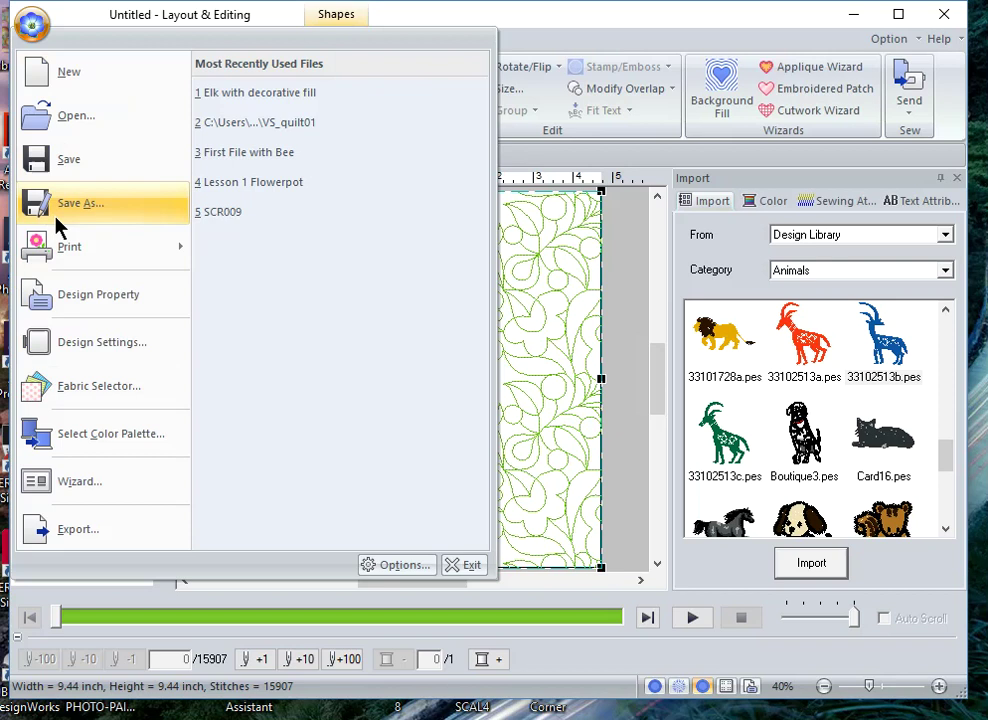
click(62, 165)
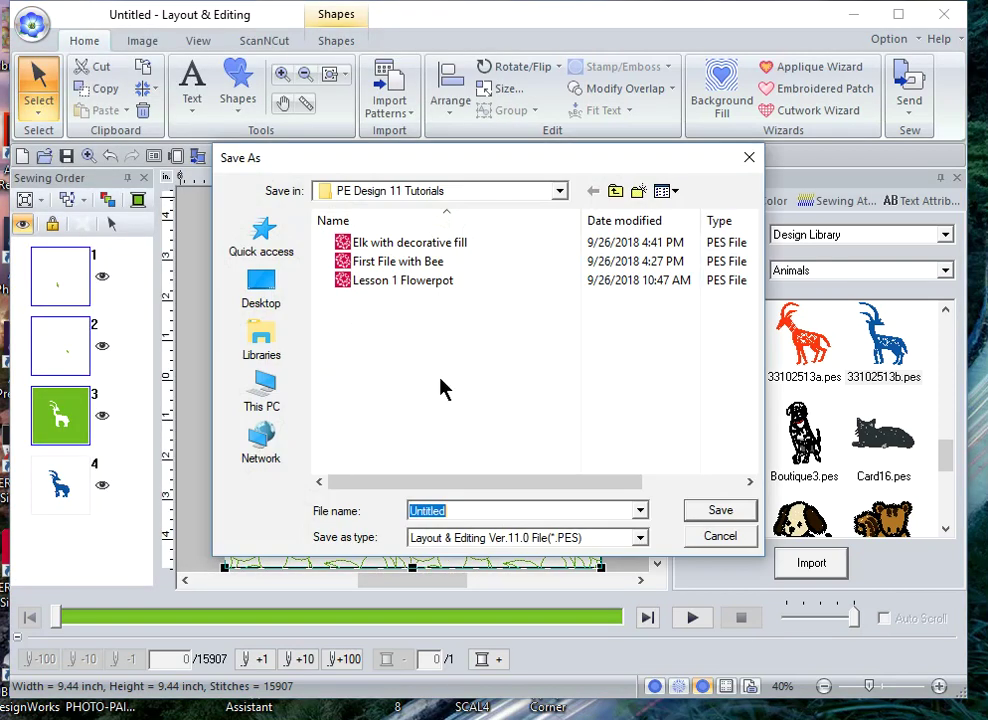
click(476, 513)
double_click(476, 513)
text(Antel)
text(lope with decorati)
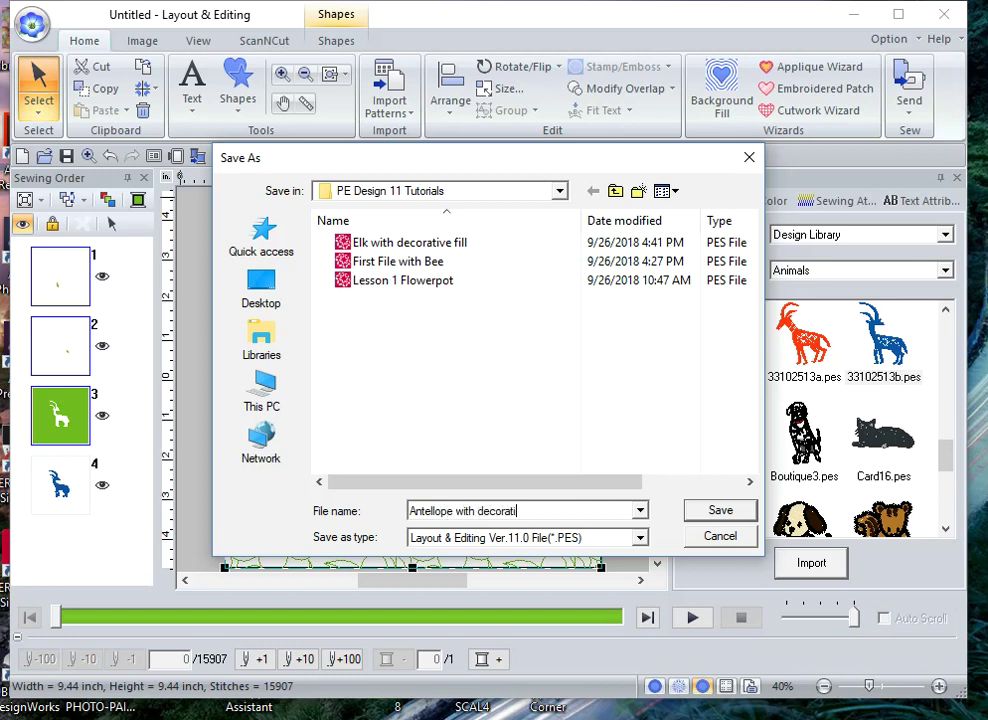
text(ve fill)
click(748, 513)
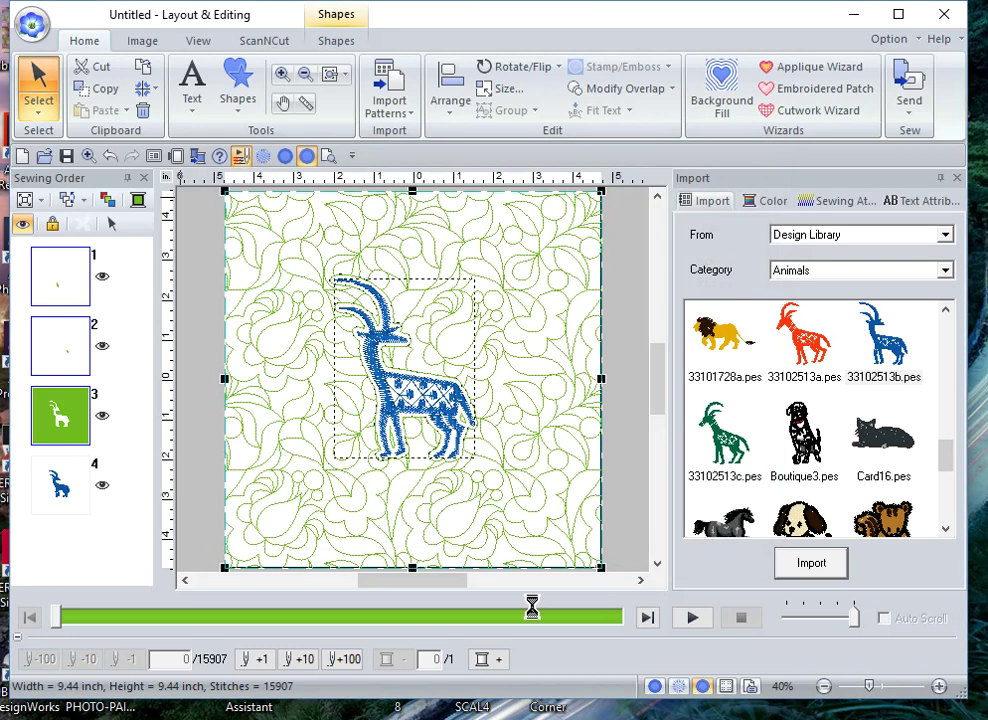